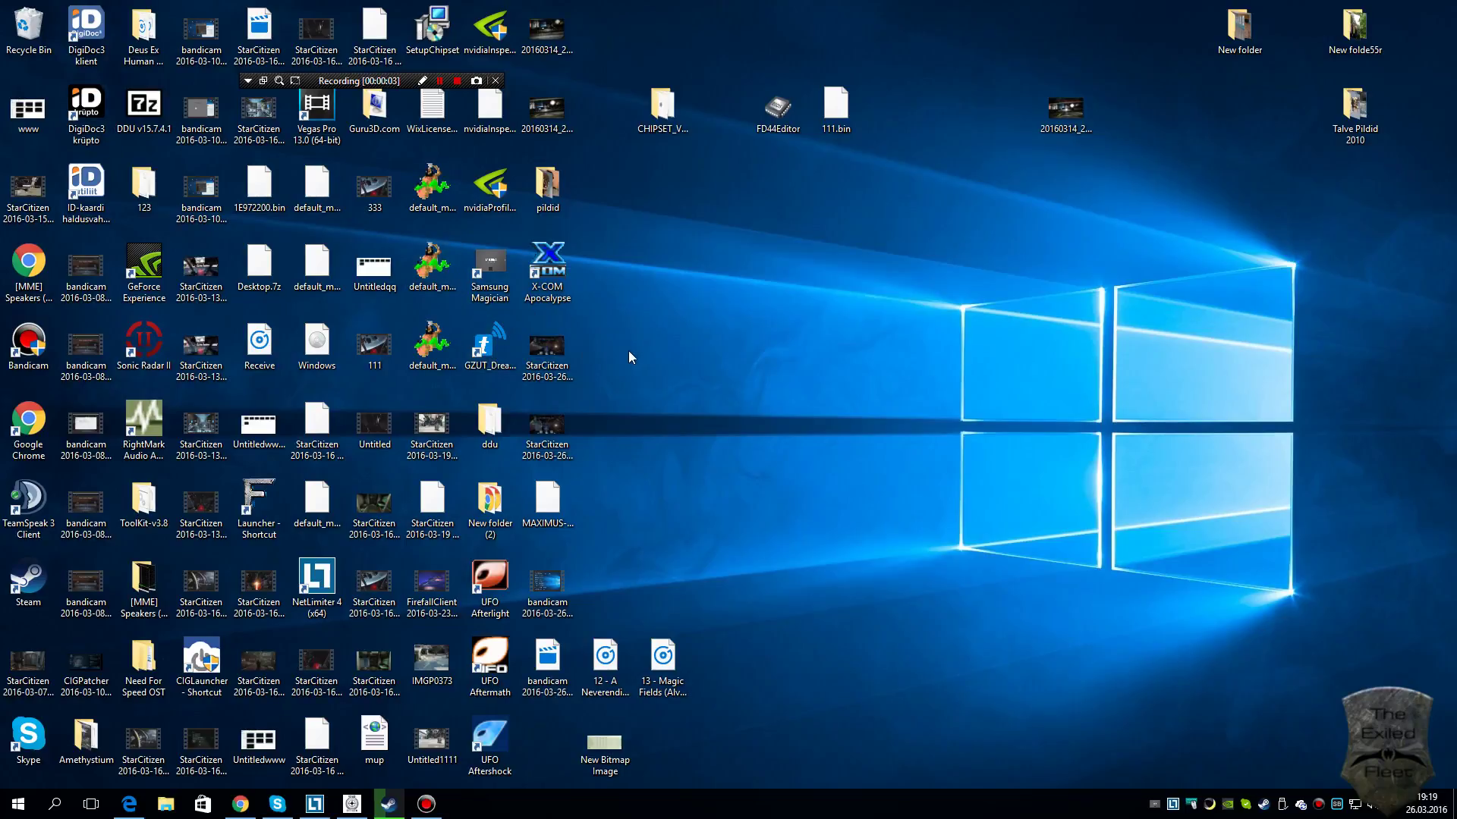
Step: Select the GZUT_DreamProll programmer shortcut on the desktop
{"action": "left_click", "coordinate": [479, 355]}
{"action": "left_click", "coordinate": [498, 348]}
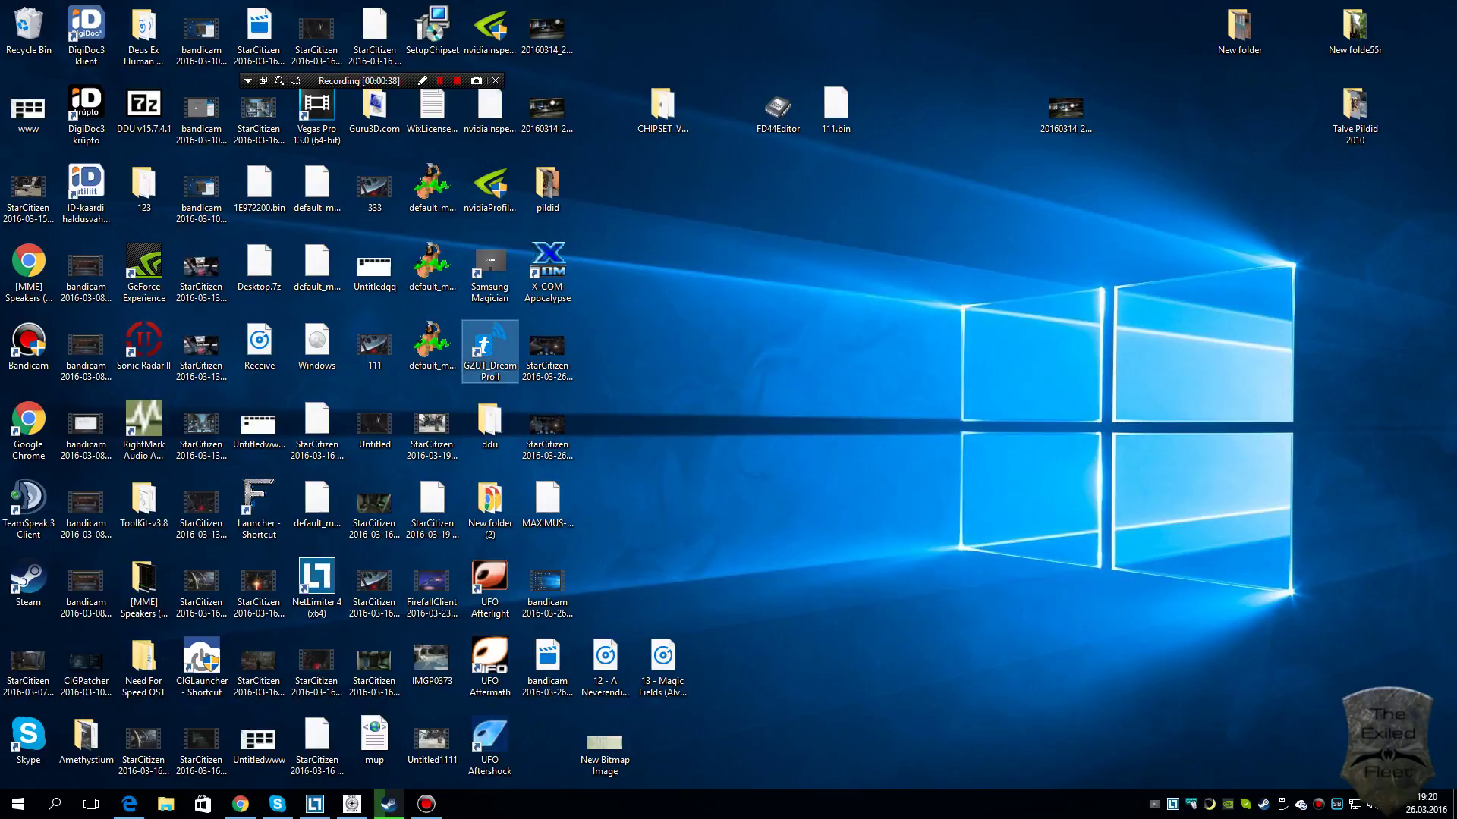
Step: Launch GZUT DreamProll and detect the attached Winbond W25Q64 SPI flash chip with Test
{"action": "double_click", "coordinate": [498, 347]}
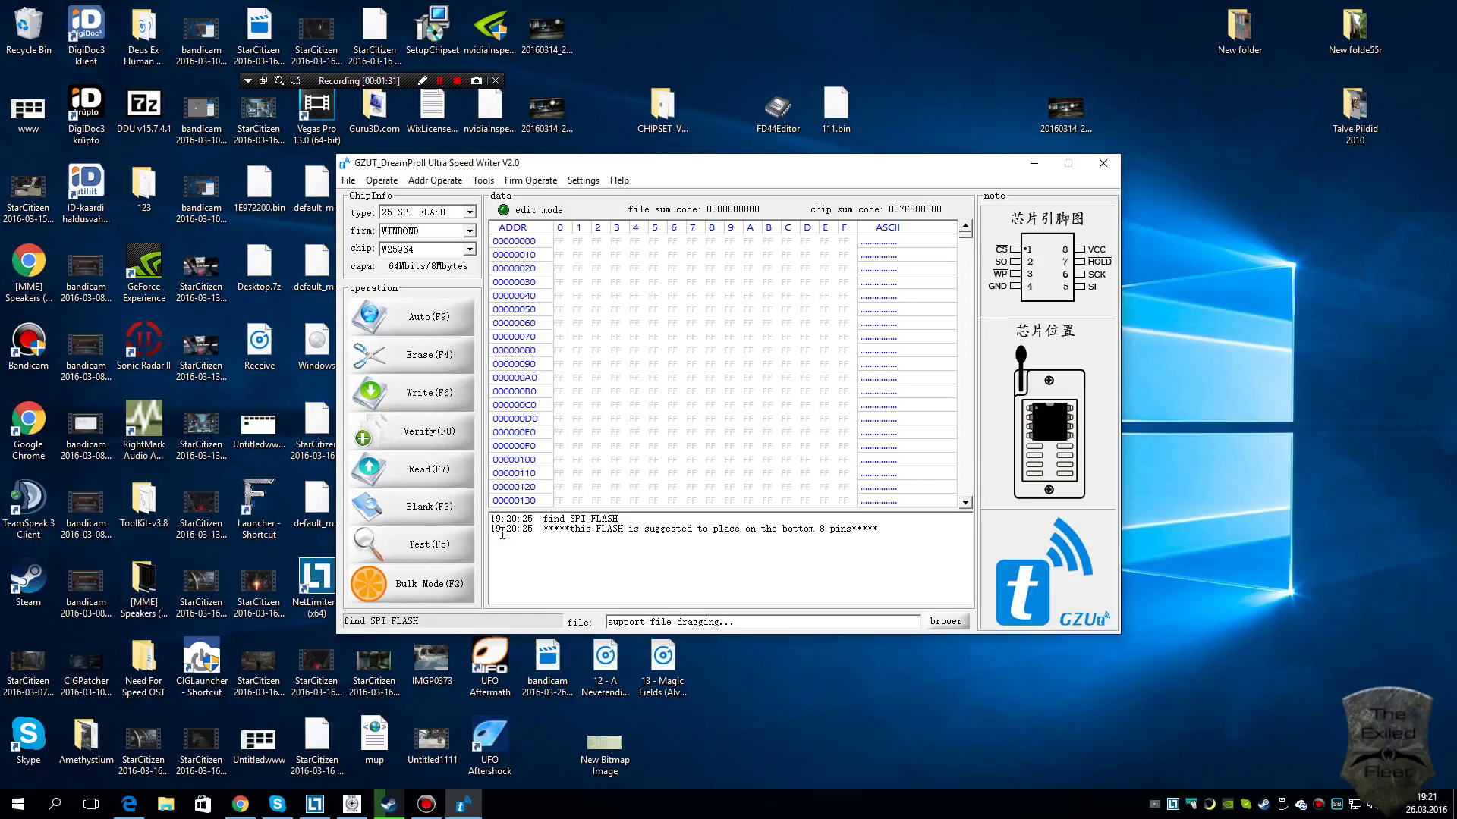
{"action": "left_click", "coordinate": [455, 559]}
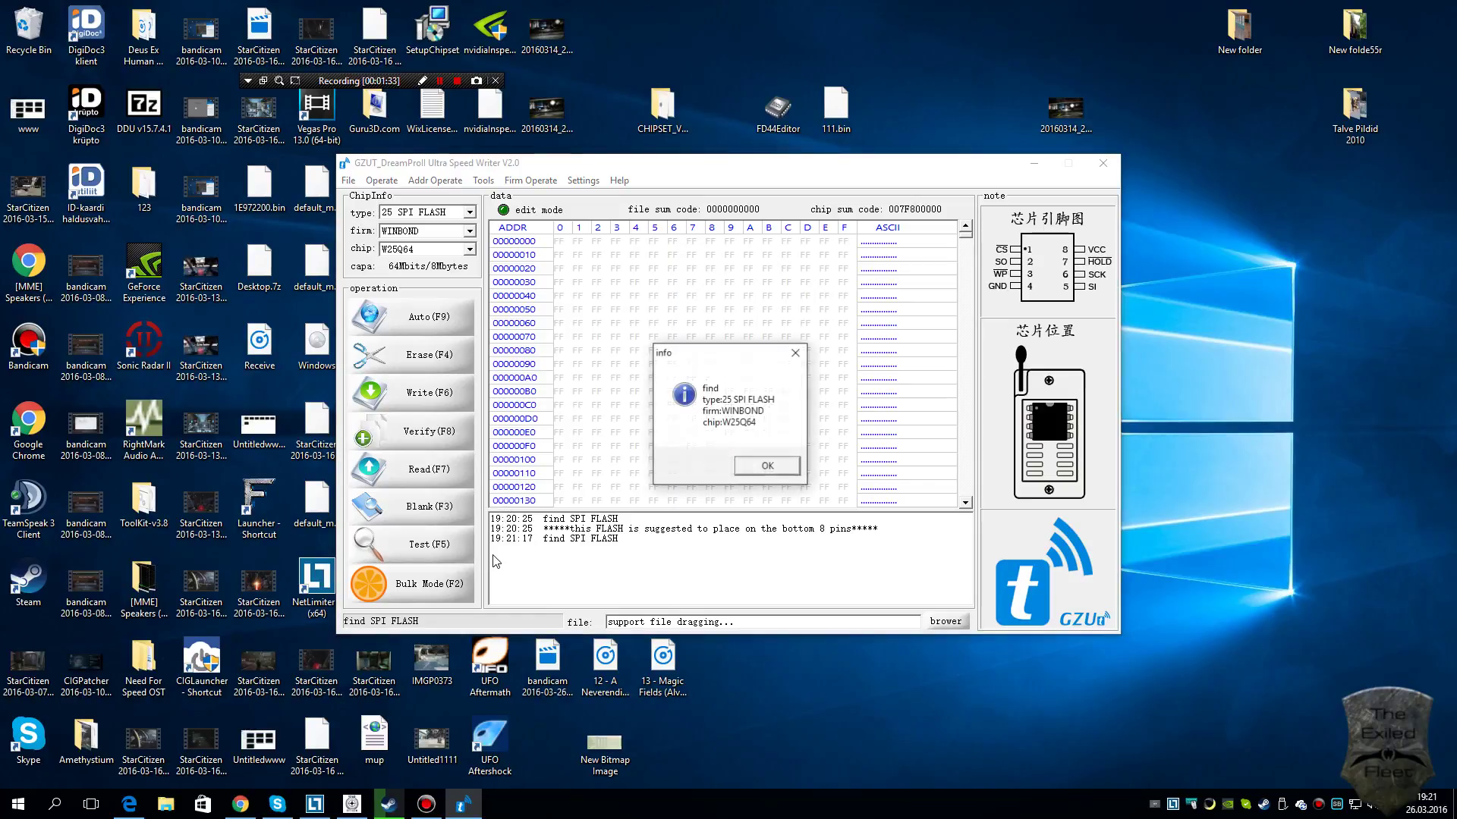
{"action": "left_click", "coordinate": [766, 468]}
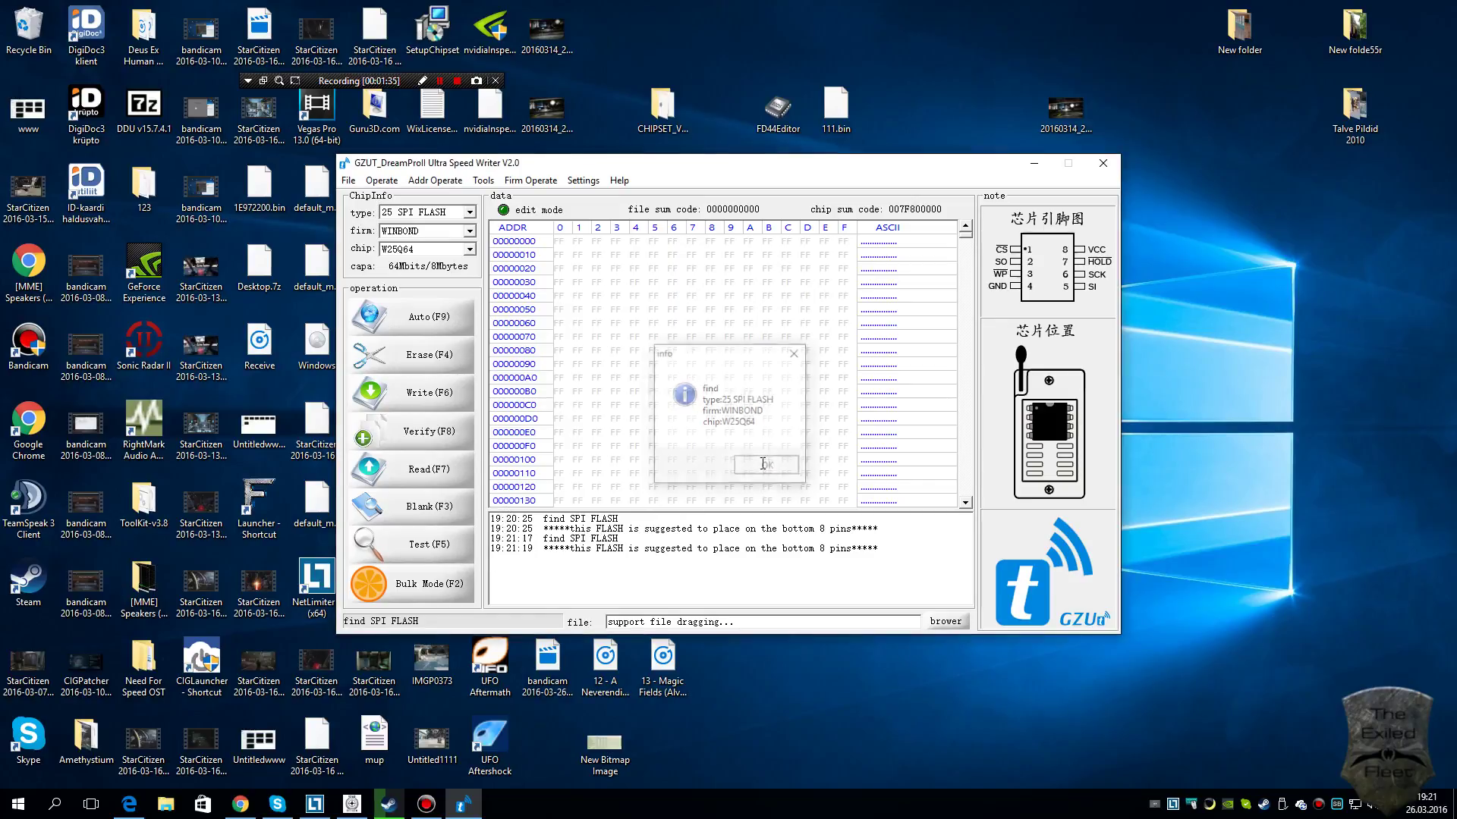
Step: Read the W25Q64 chip's 8192 KB contents and save them to the Desktop as 1111.bin
{"action": "left_click", "coordinate": [435, 475]}
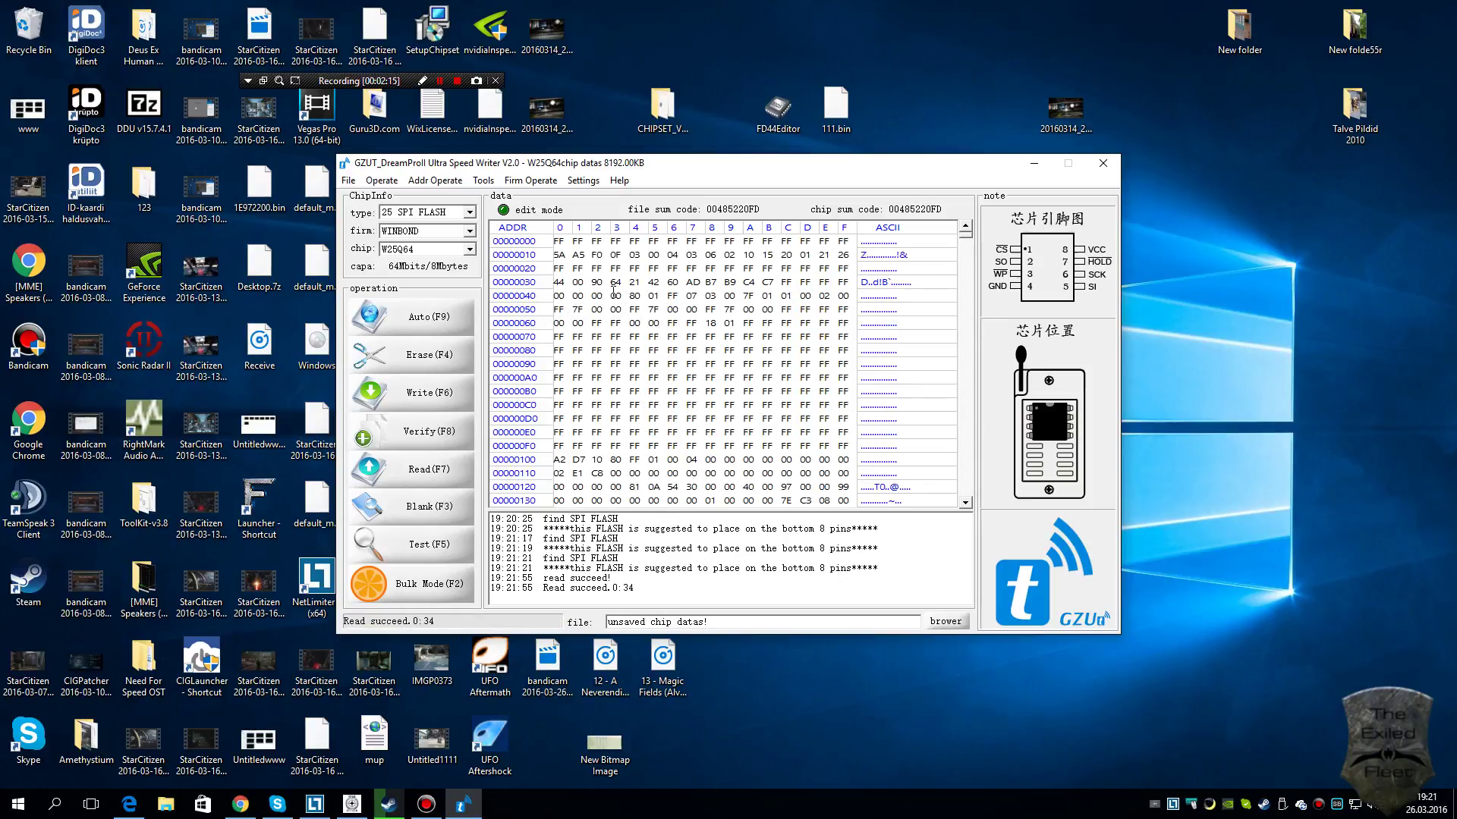
{"action": "left_click", "coordinate": [353, 184]}
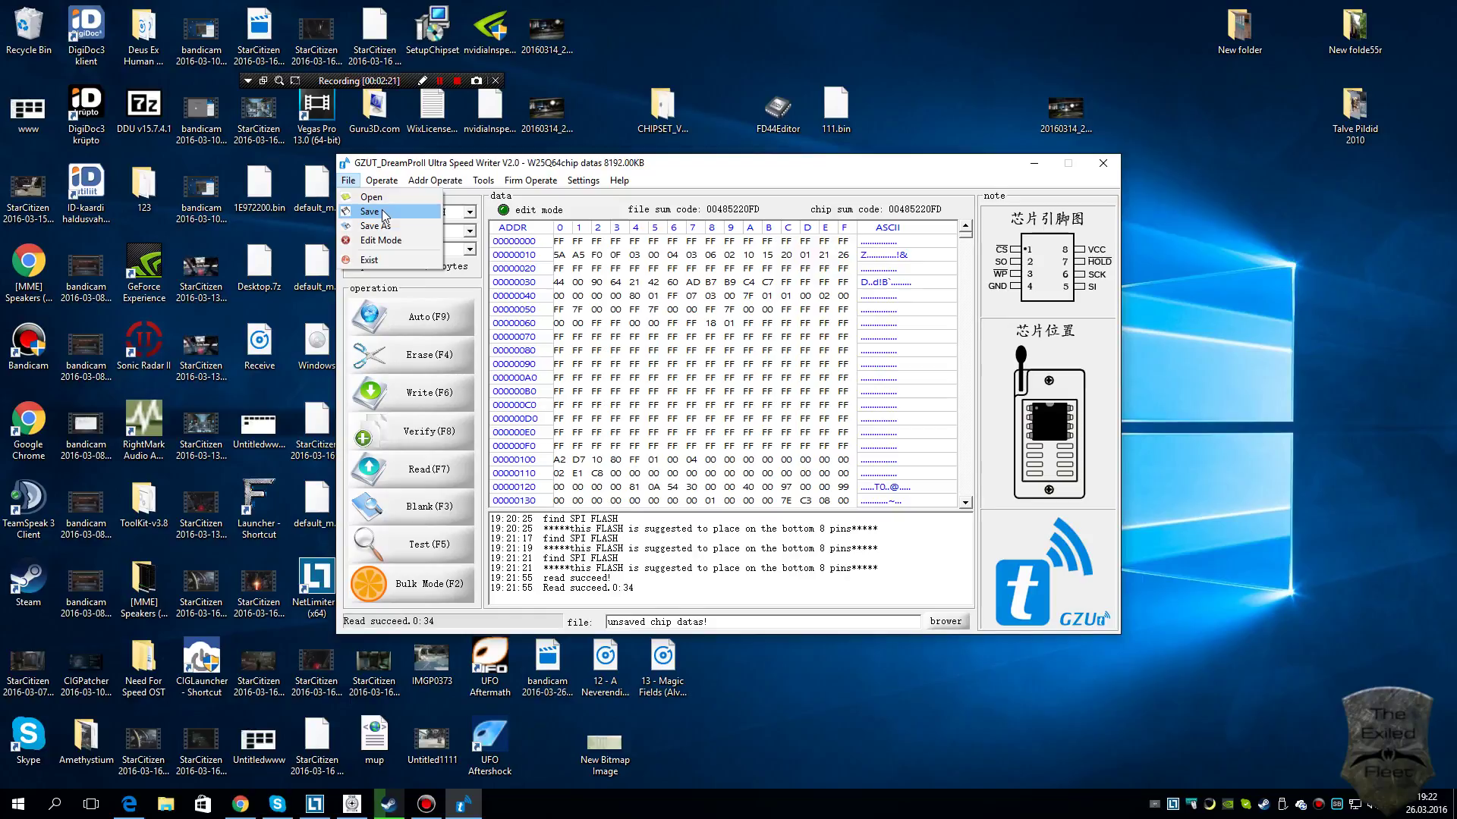
{"action": "left_click", "coordinate": [369, 211]}
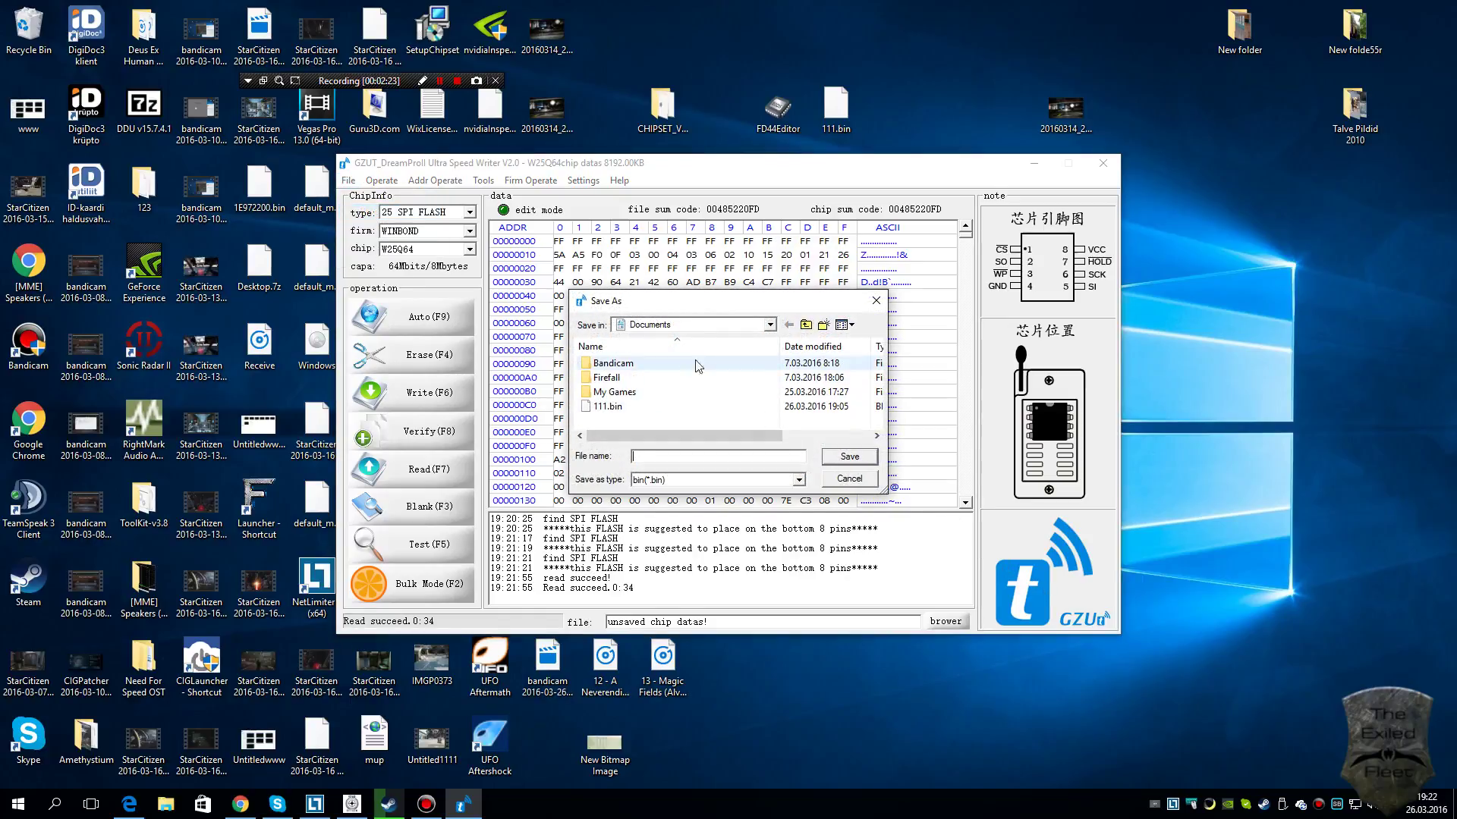
{"action": "left_click", "coordinate": [712, 326]}
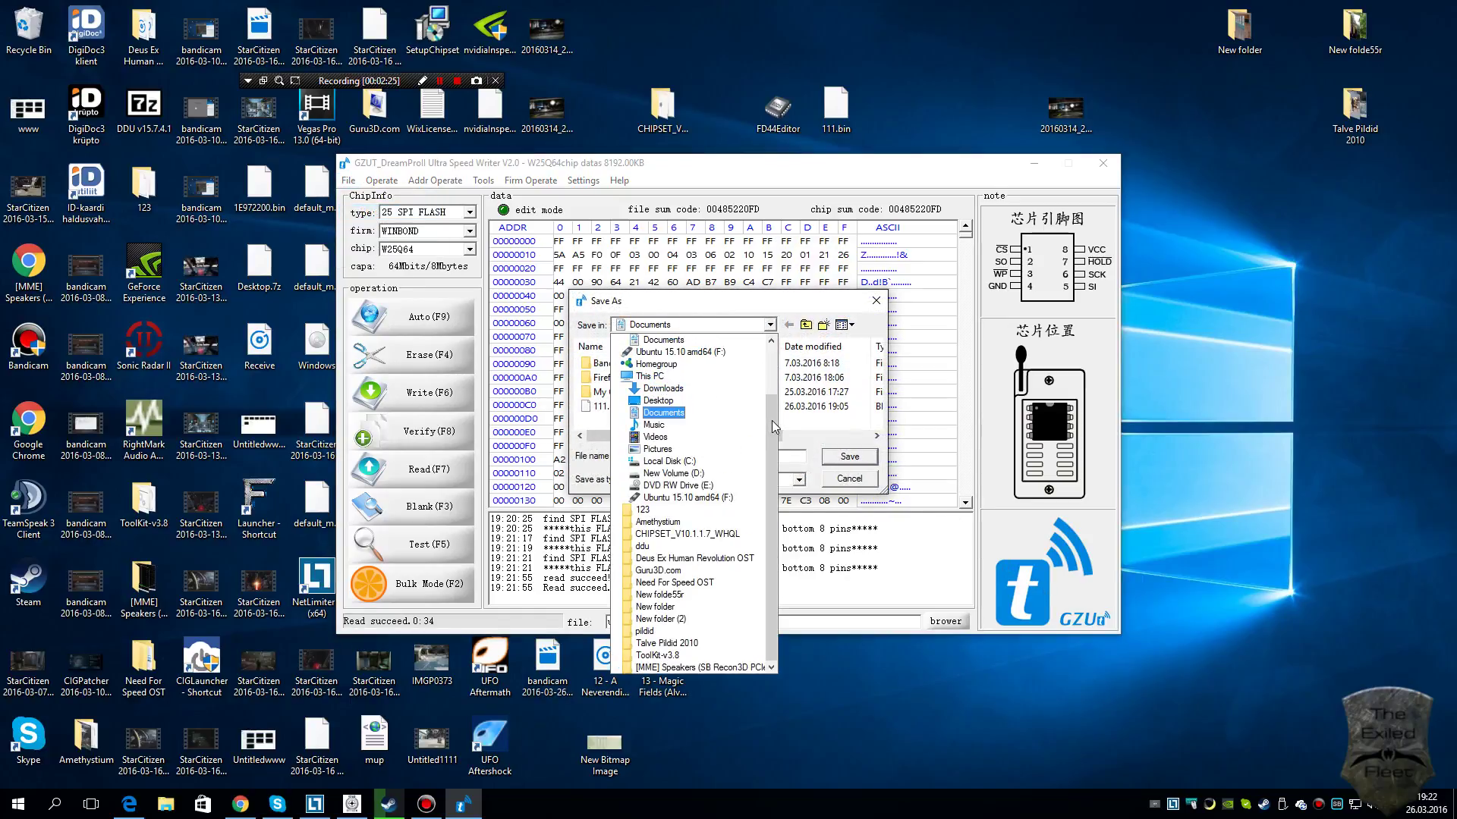
{"action": "left_click", "coordinate": [671, 341]}
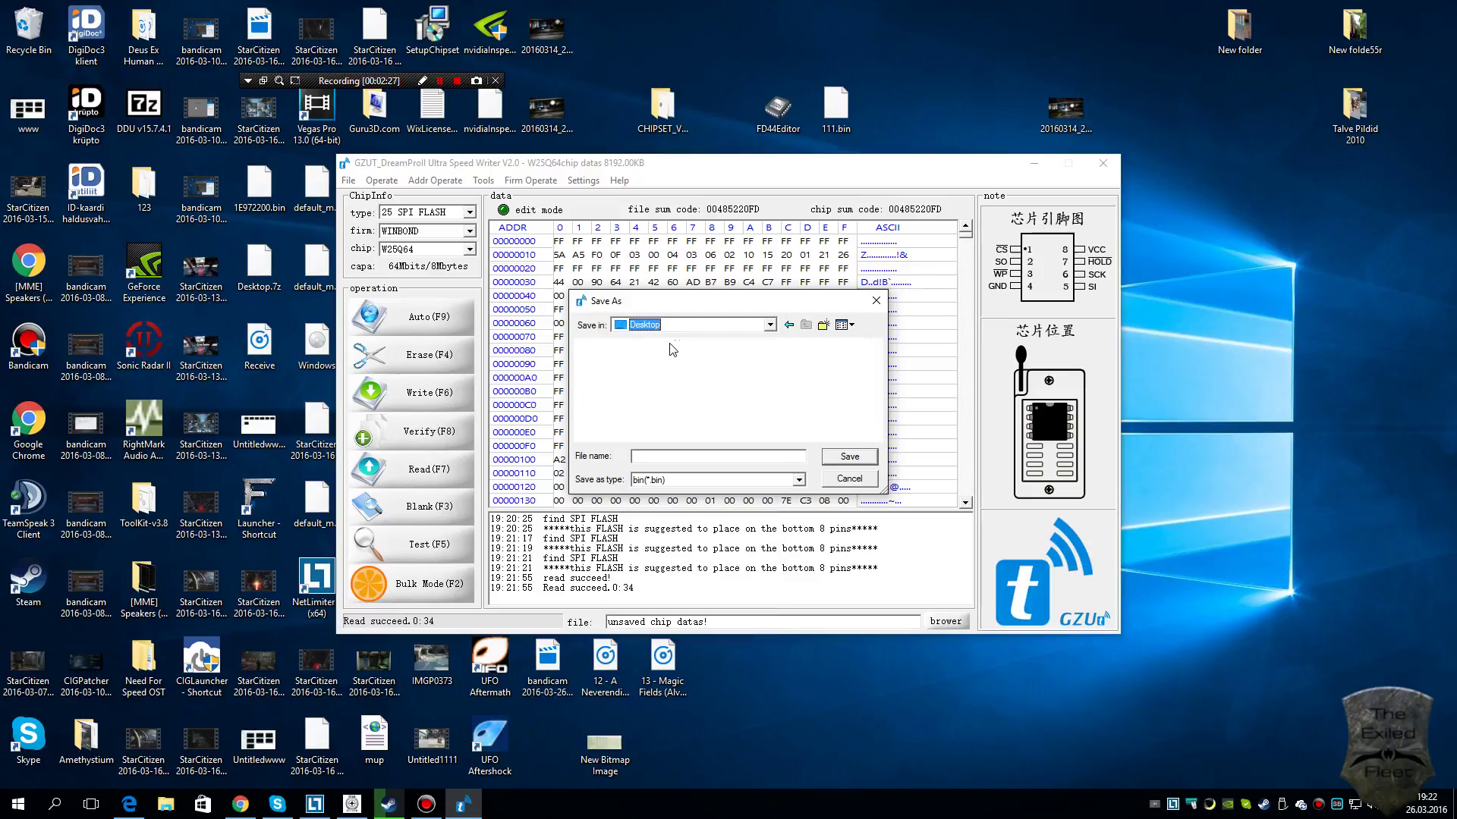
{"action": "left_click", "coordinate": [786, 453]}
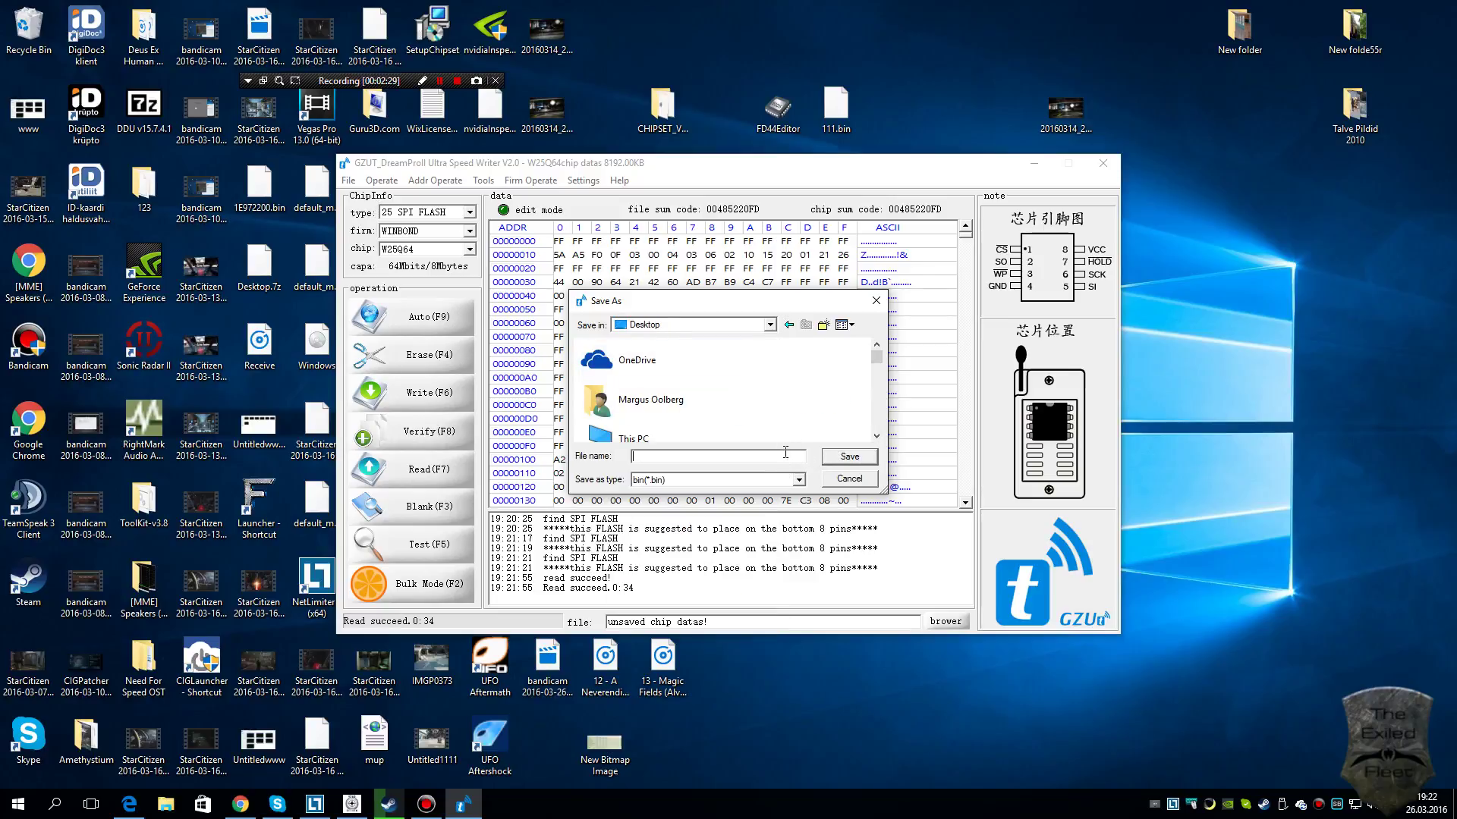
{"action": "type", "text": "1111"}
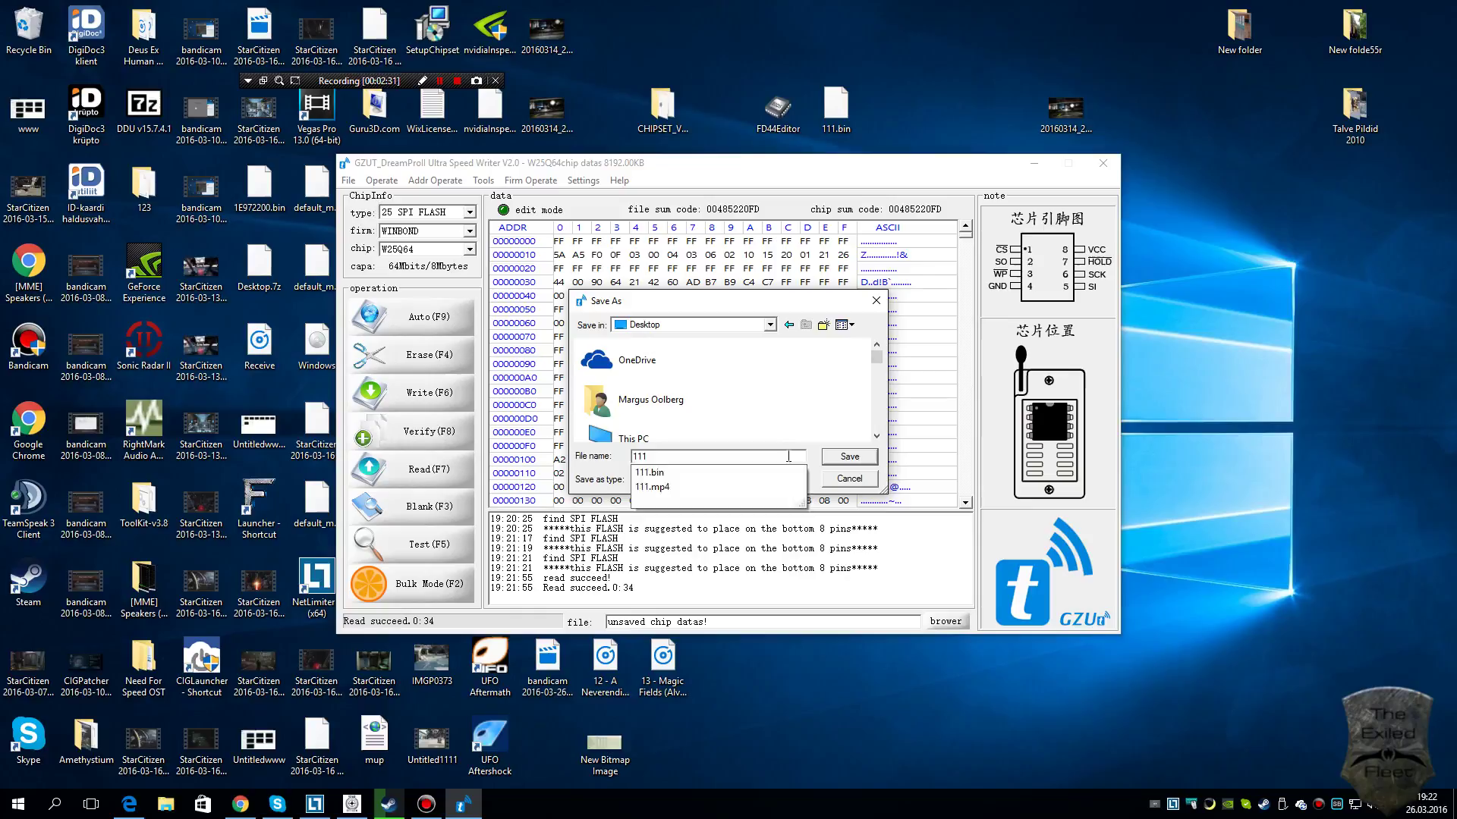
{"action": "left_click", "coordinate": [850, 457]}
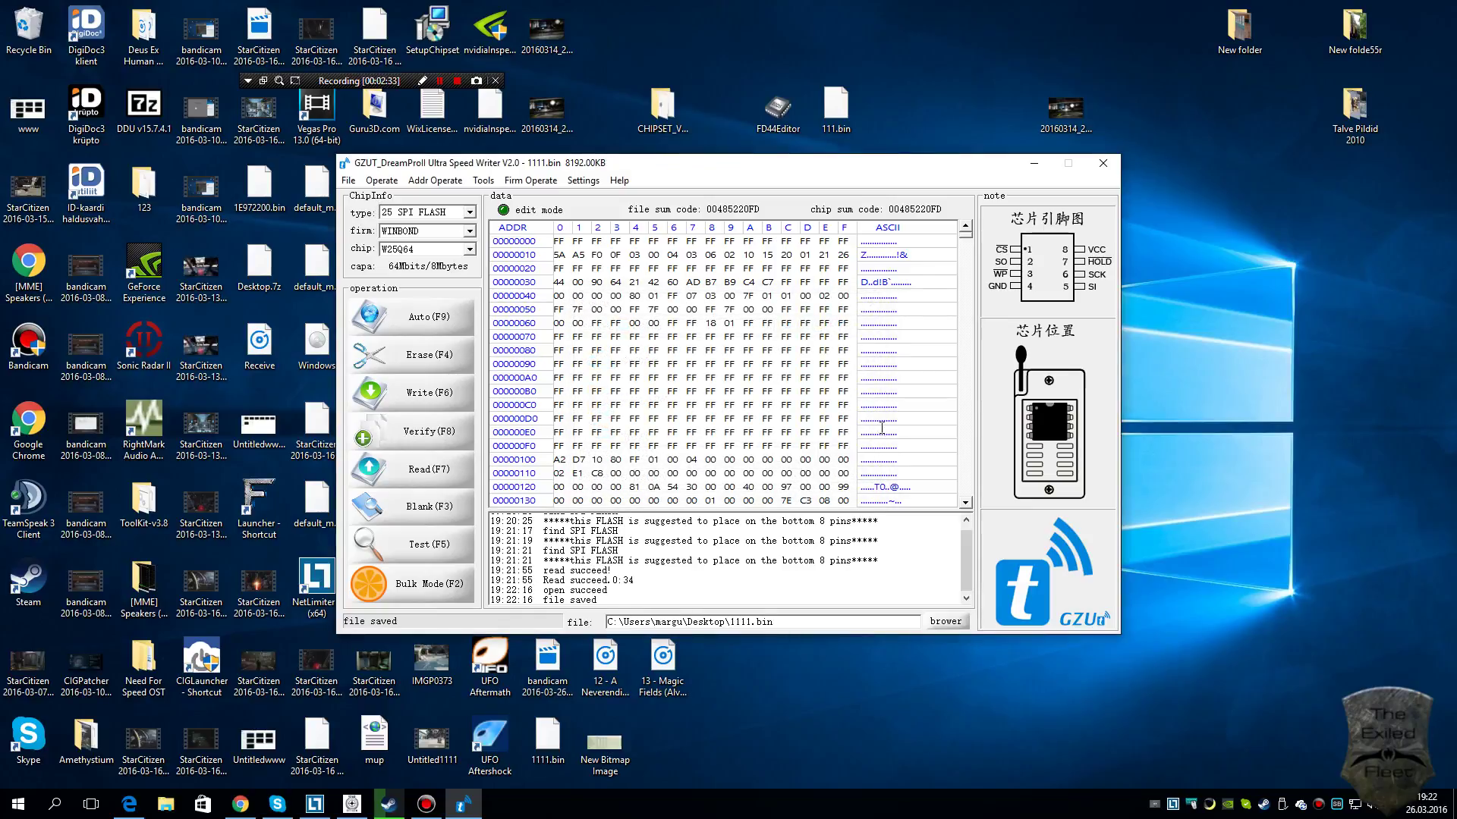
Step: Minimize the programmer and load 1111.bin into FD44Editor, accepting the format warning
{"action": "left_click", "coordinate": [1035, 163]}
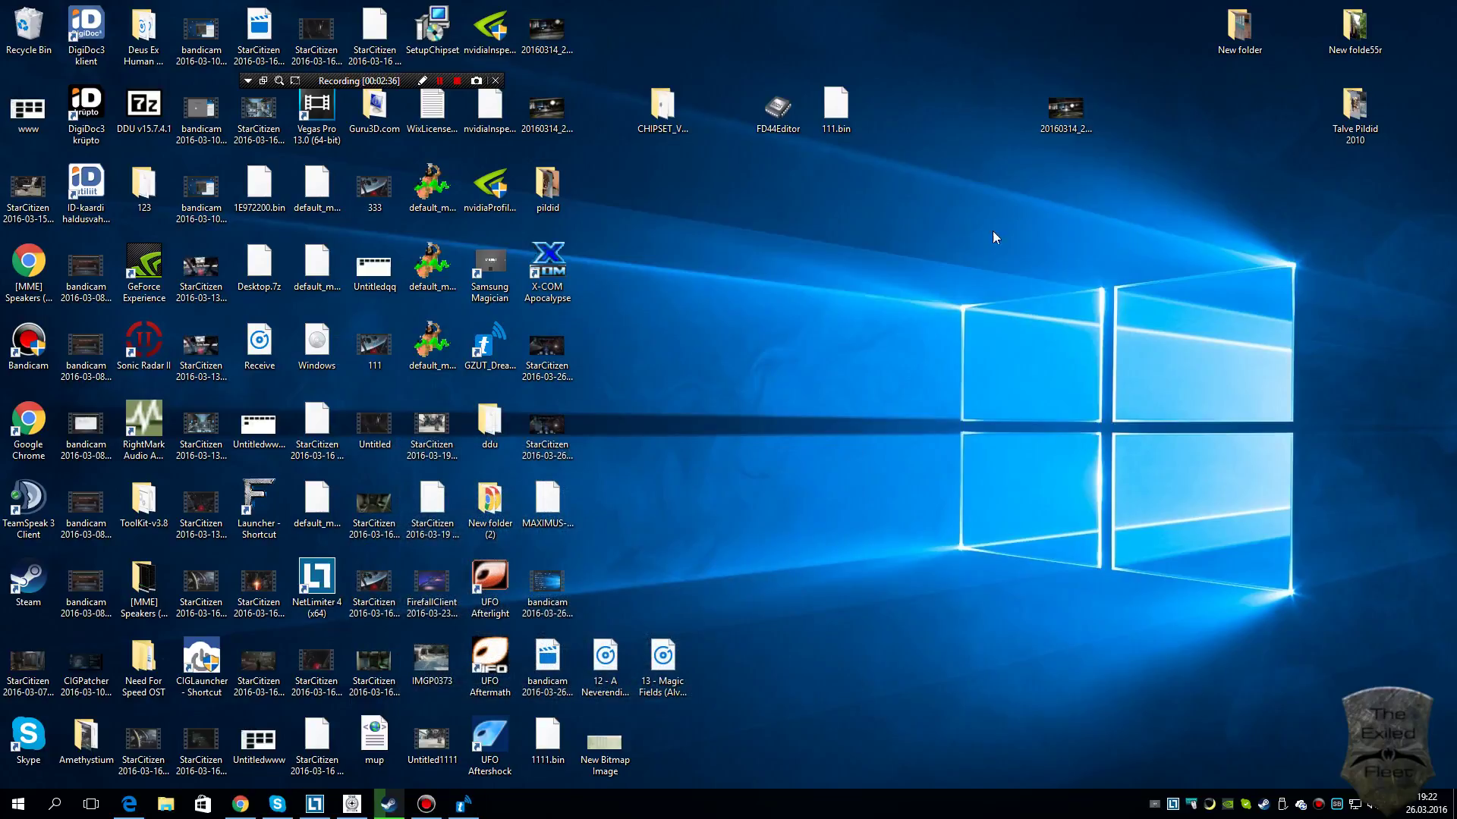
{"action": "double_click", "coordinate": [784, 112]}
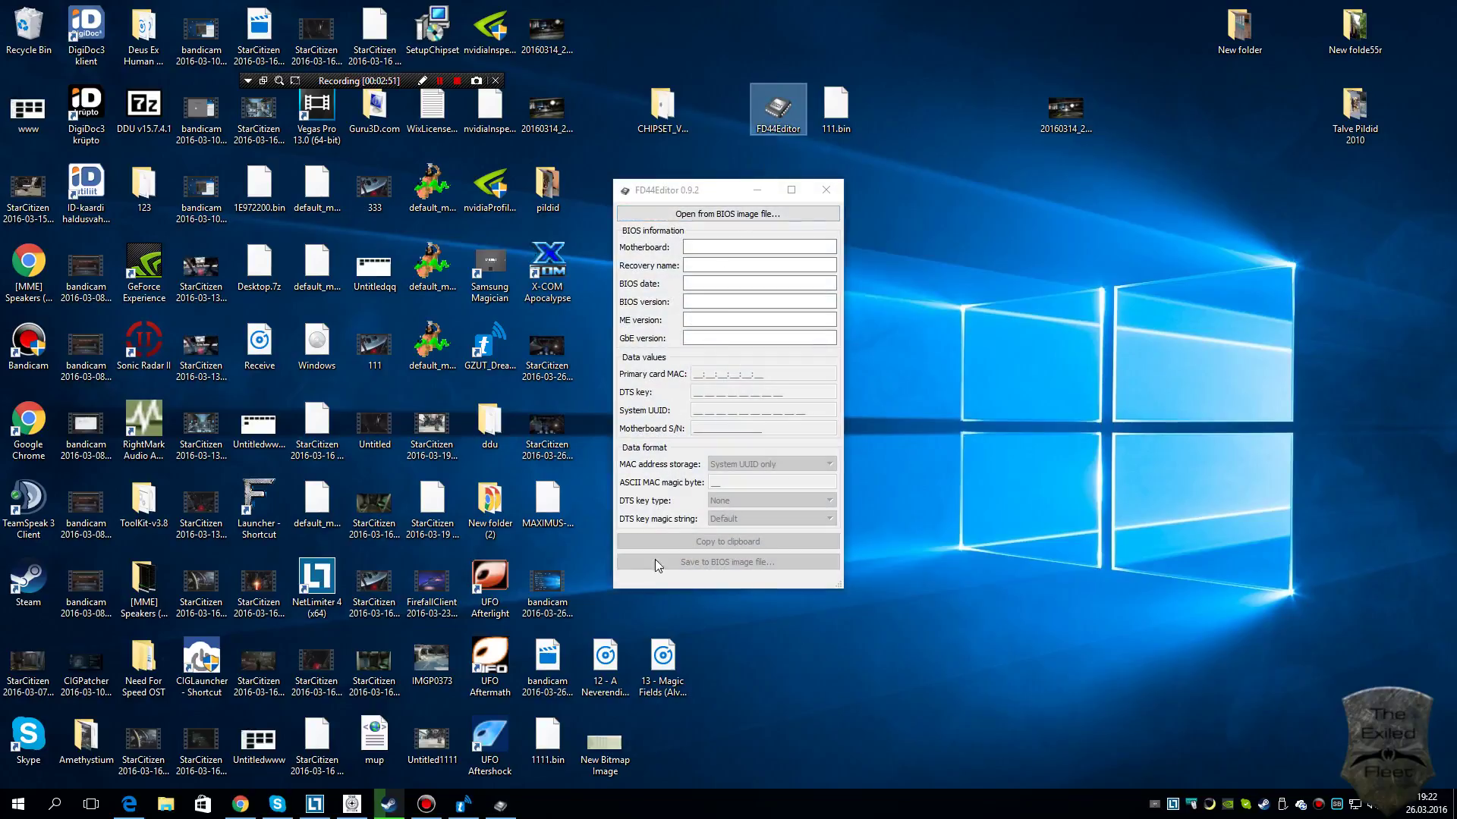
{"action": "left_click_drag", "start_coordinate": [548, 740], "coordinate": [698, 212]}
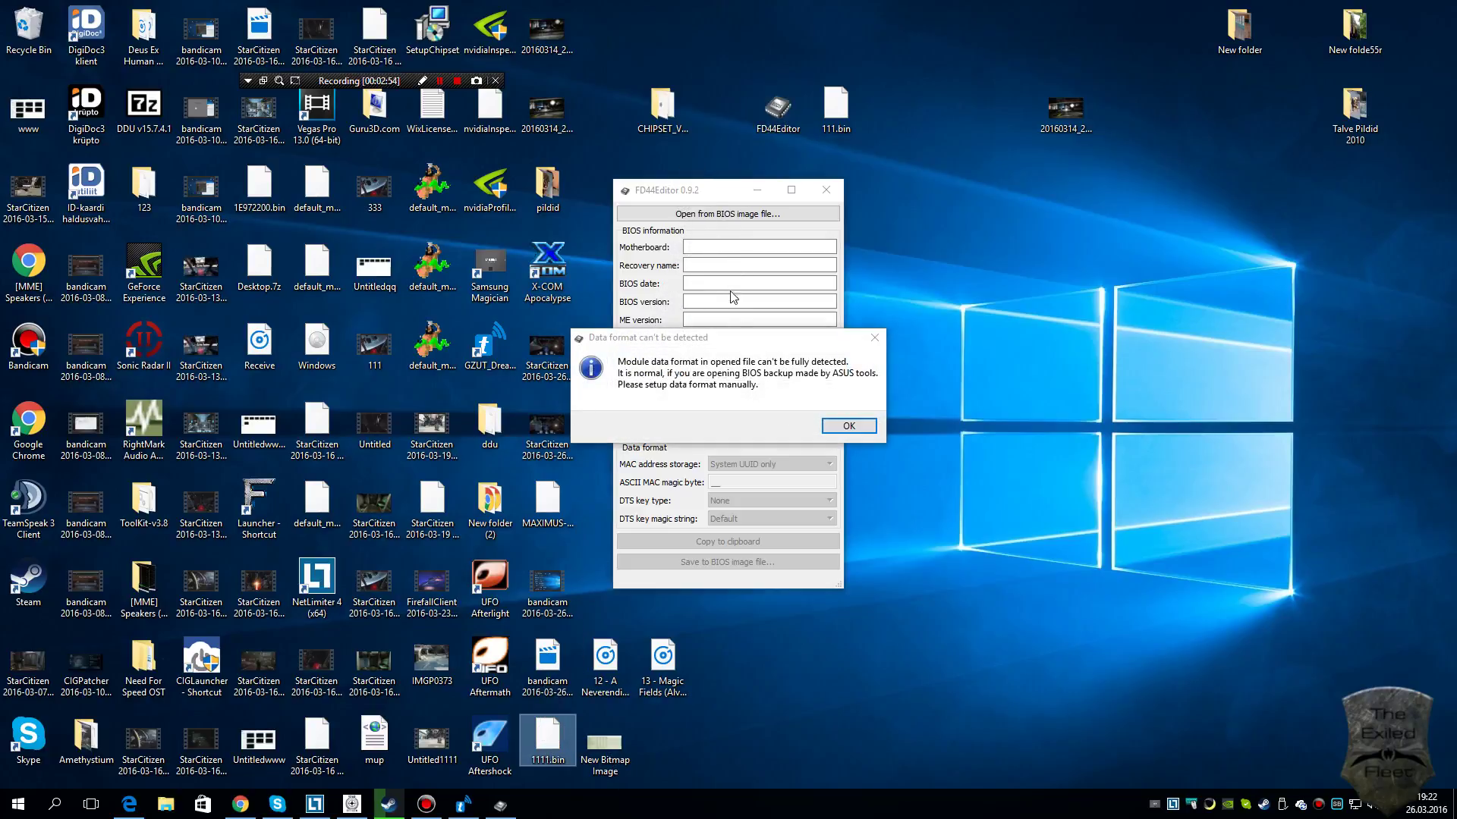
{"action": "left_click", "coordinate": [845, 422]}
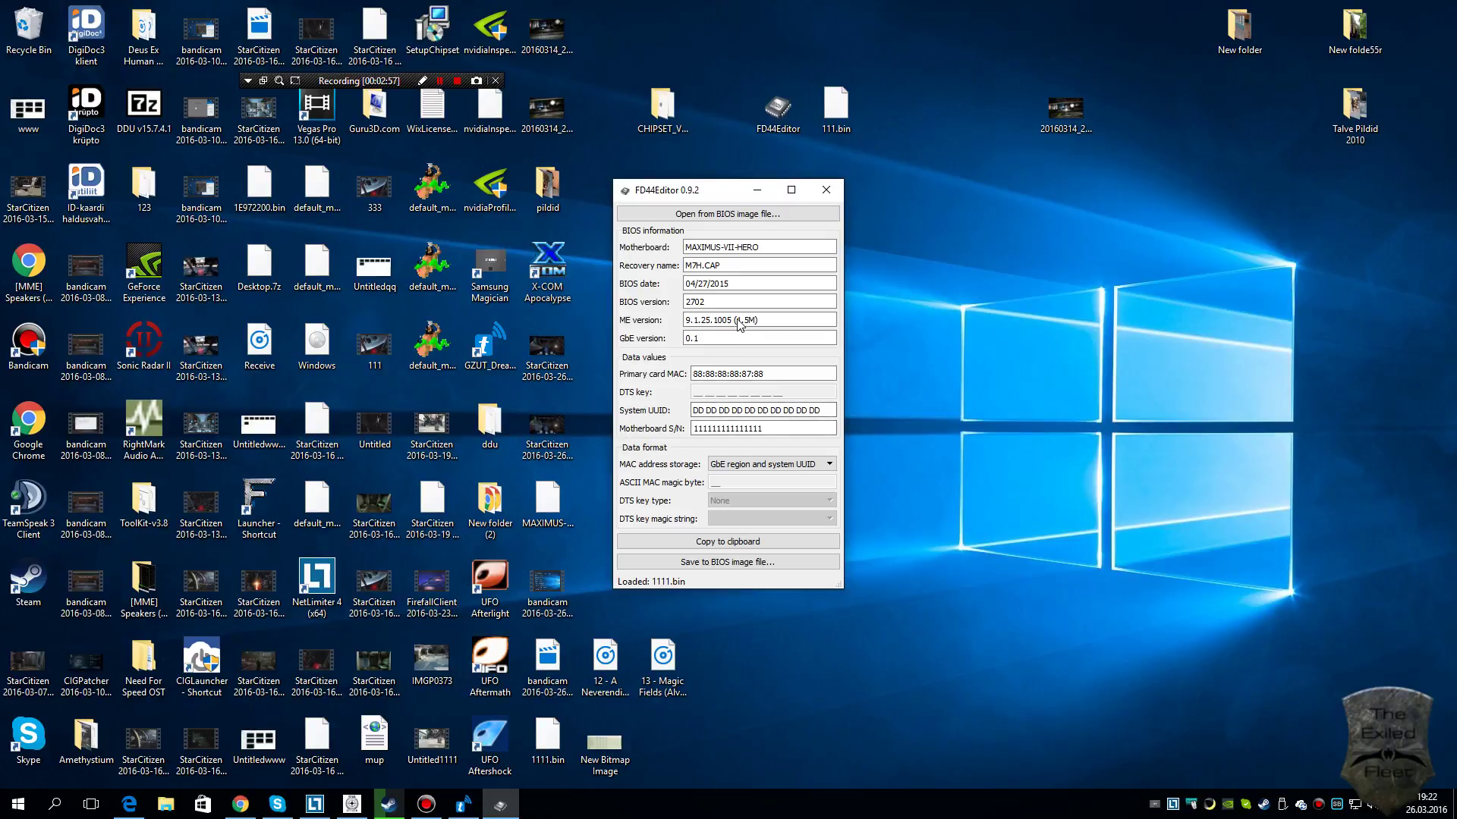
Step: Check the Primary card MAC, System UUID and Motherboard S/N, then copy the BIOS info to the clipboard
{"action": "left_click", "coordinate": [777, 375]}
{"action": "left_click", "coordinate": [797, 410]}
{"action": "left_click", "coordinate": [754, 428]}
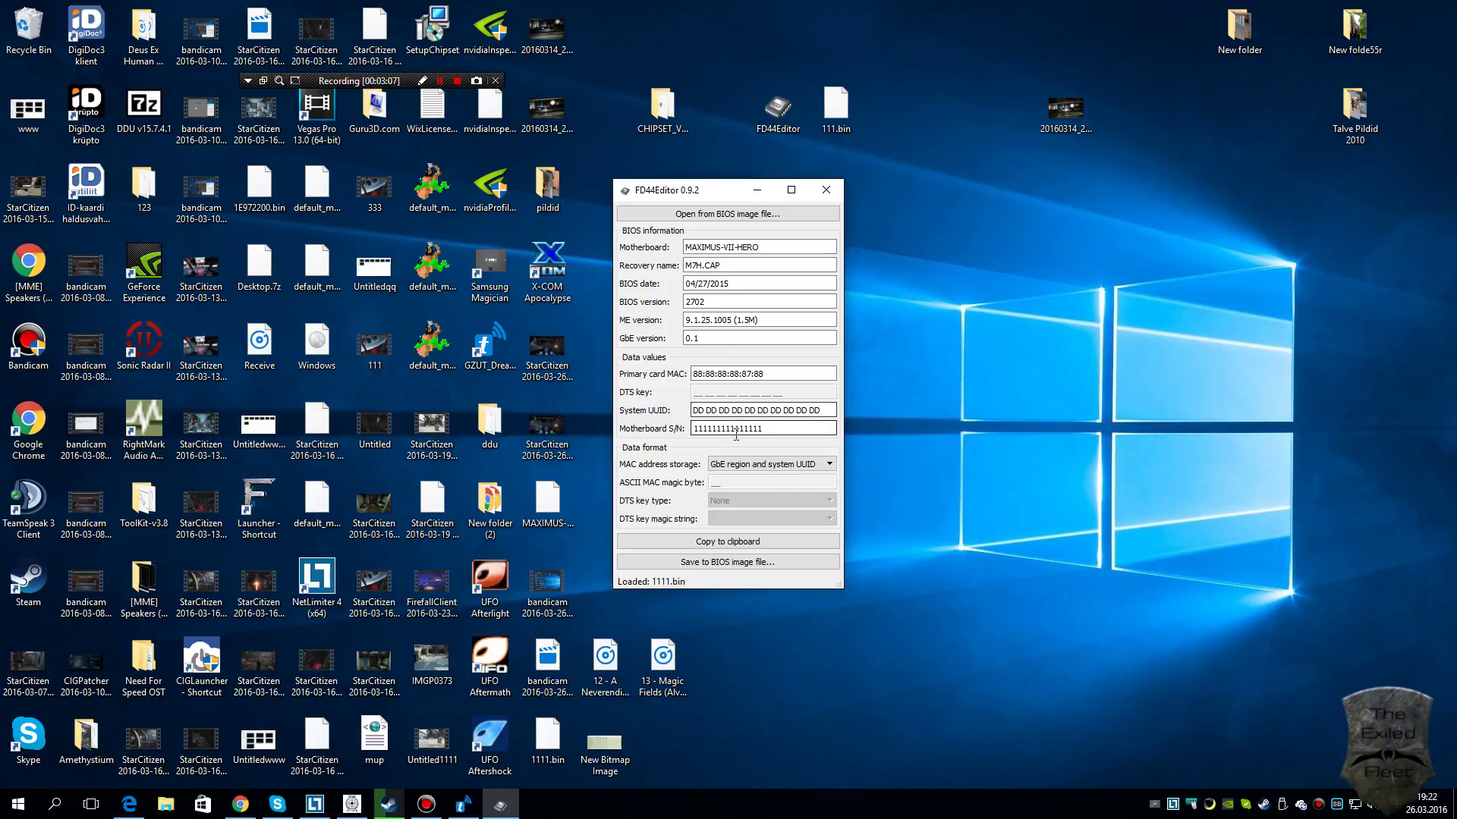
{"action": "left_click", "coordinate": [793, 410]}
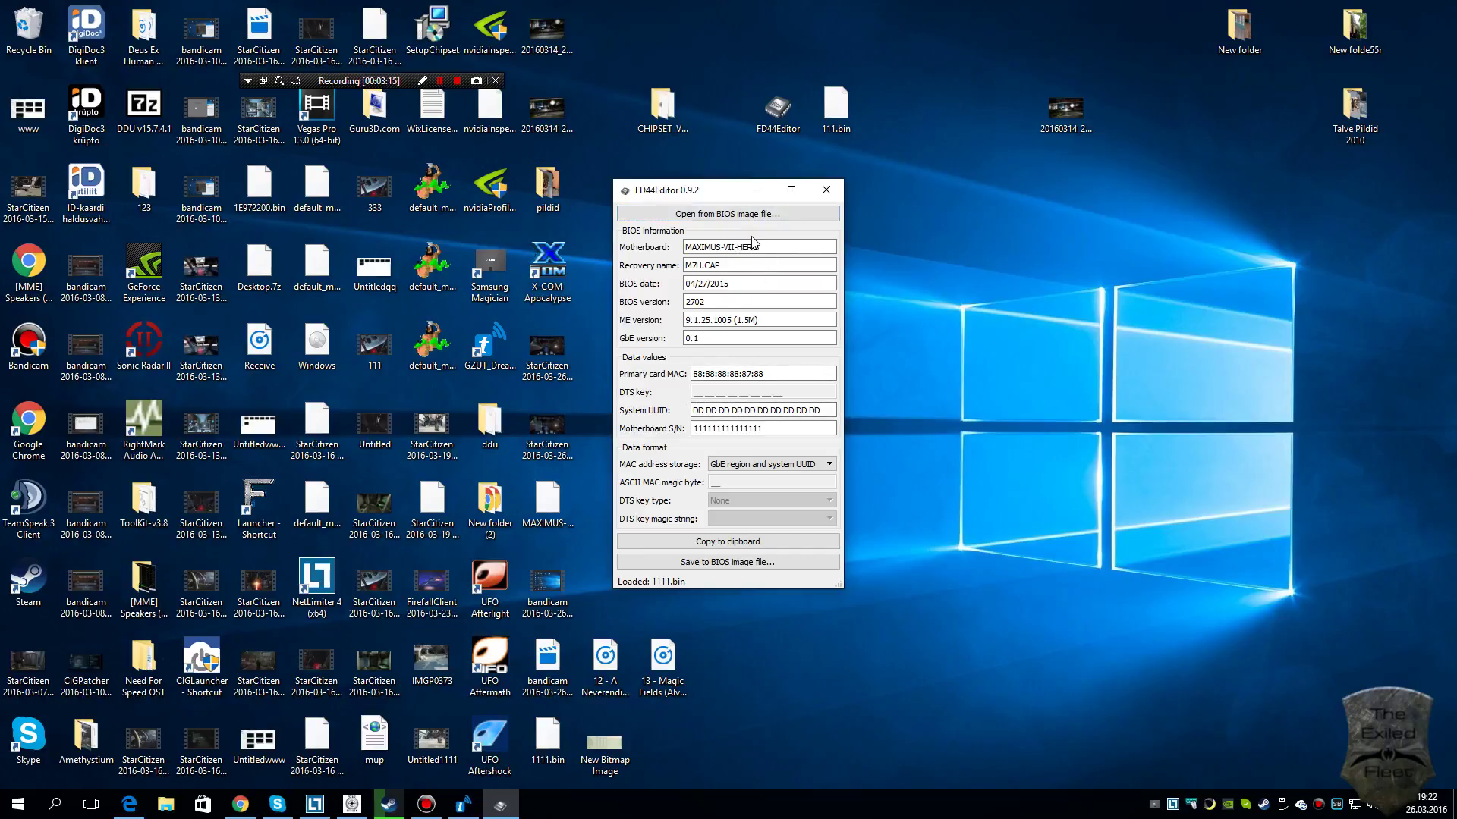
{"action": "left_click", "coordinate": [720, 540]}
Step: Create a New Text Document on the desktop and paste the copied BIOS details into it
{"action": "right_click", "coordinate": [966, 459]}
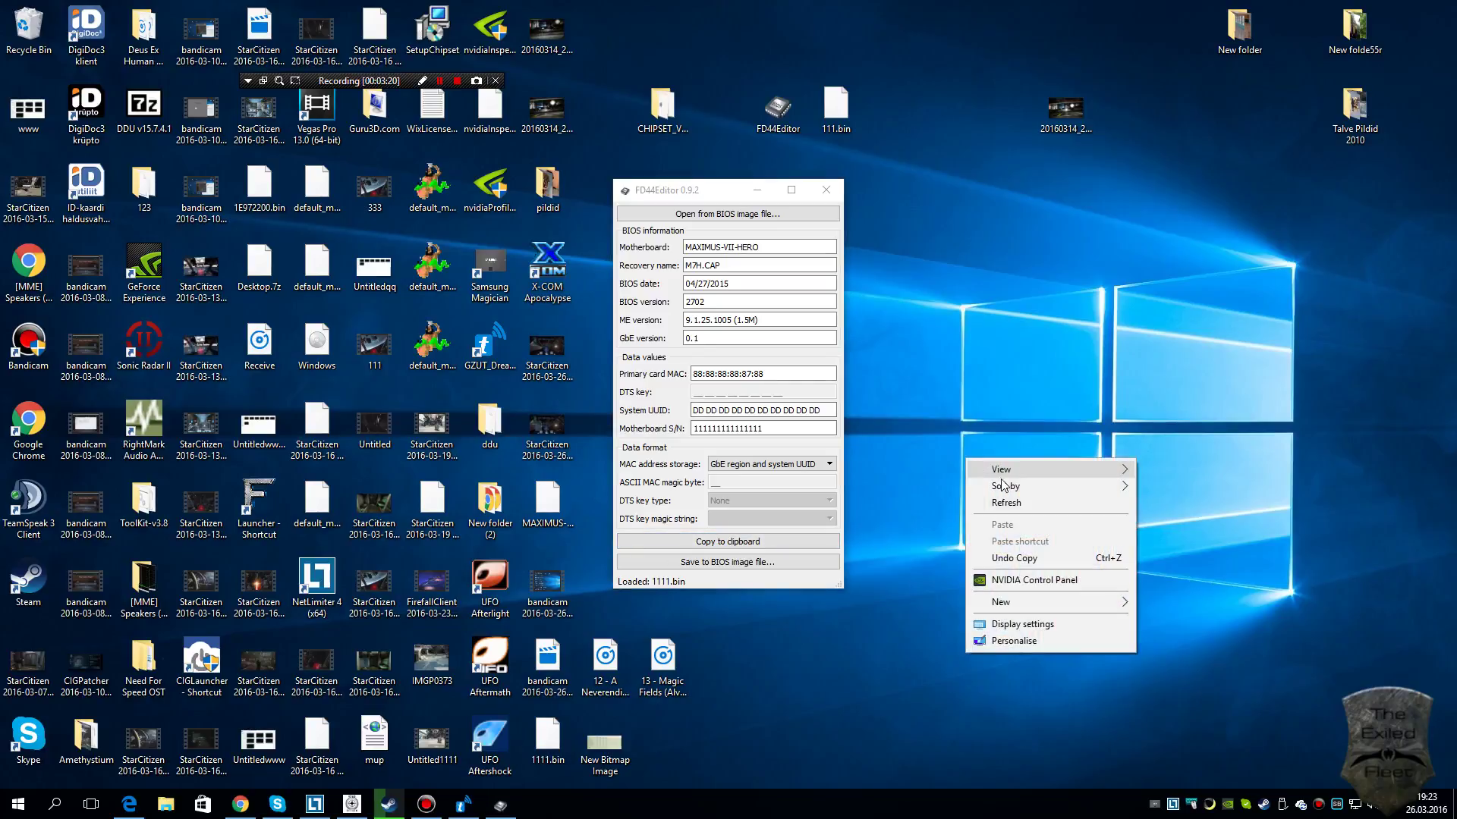
{"action": "mouse_move", "coordinate": [1027, 598]}
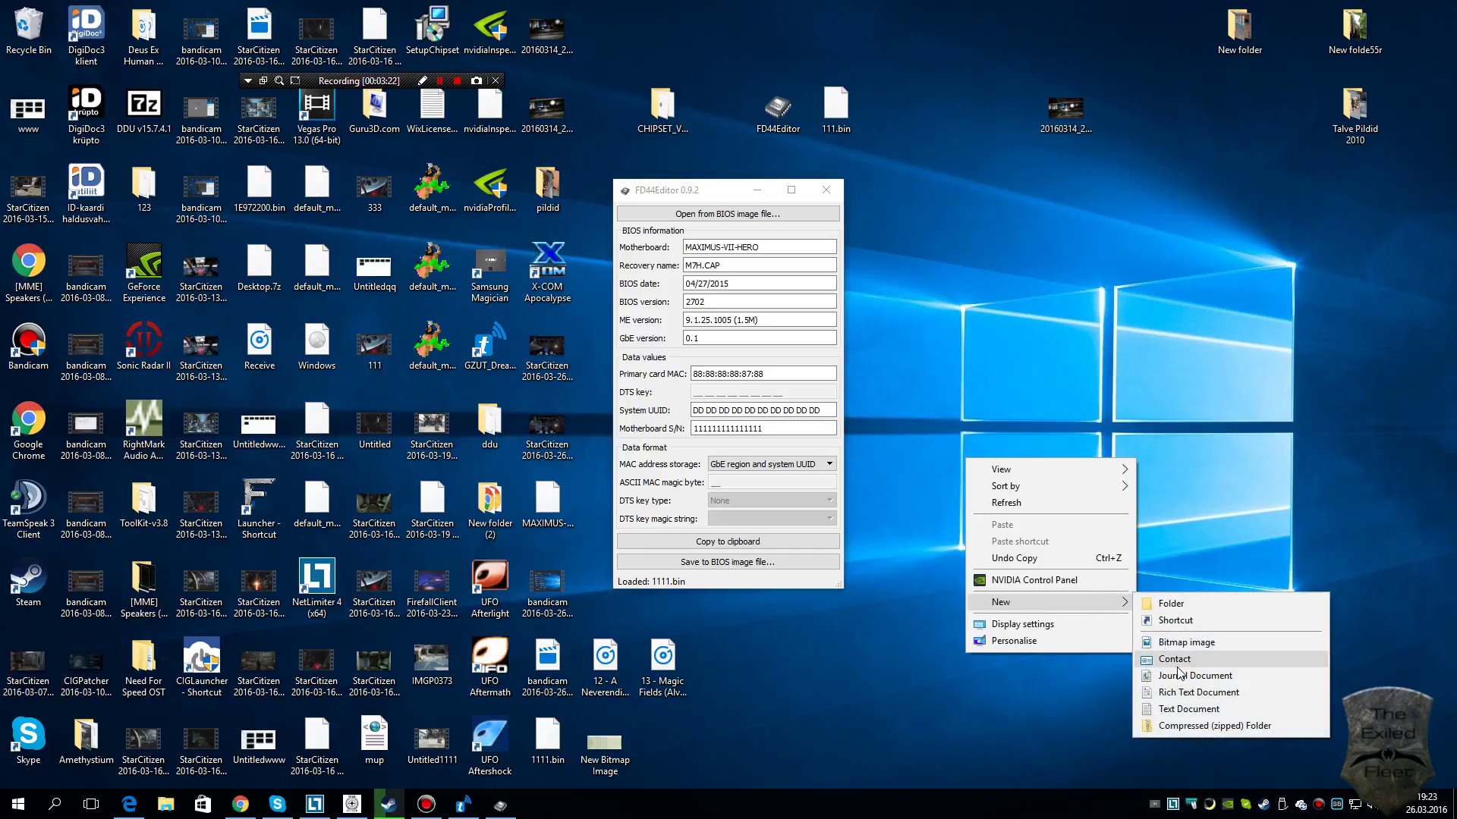
{"action": "left_click", "coordinate": [1189, 709]}
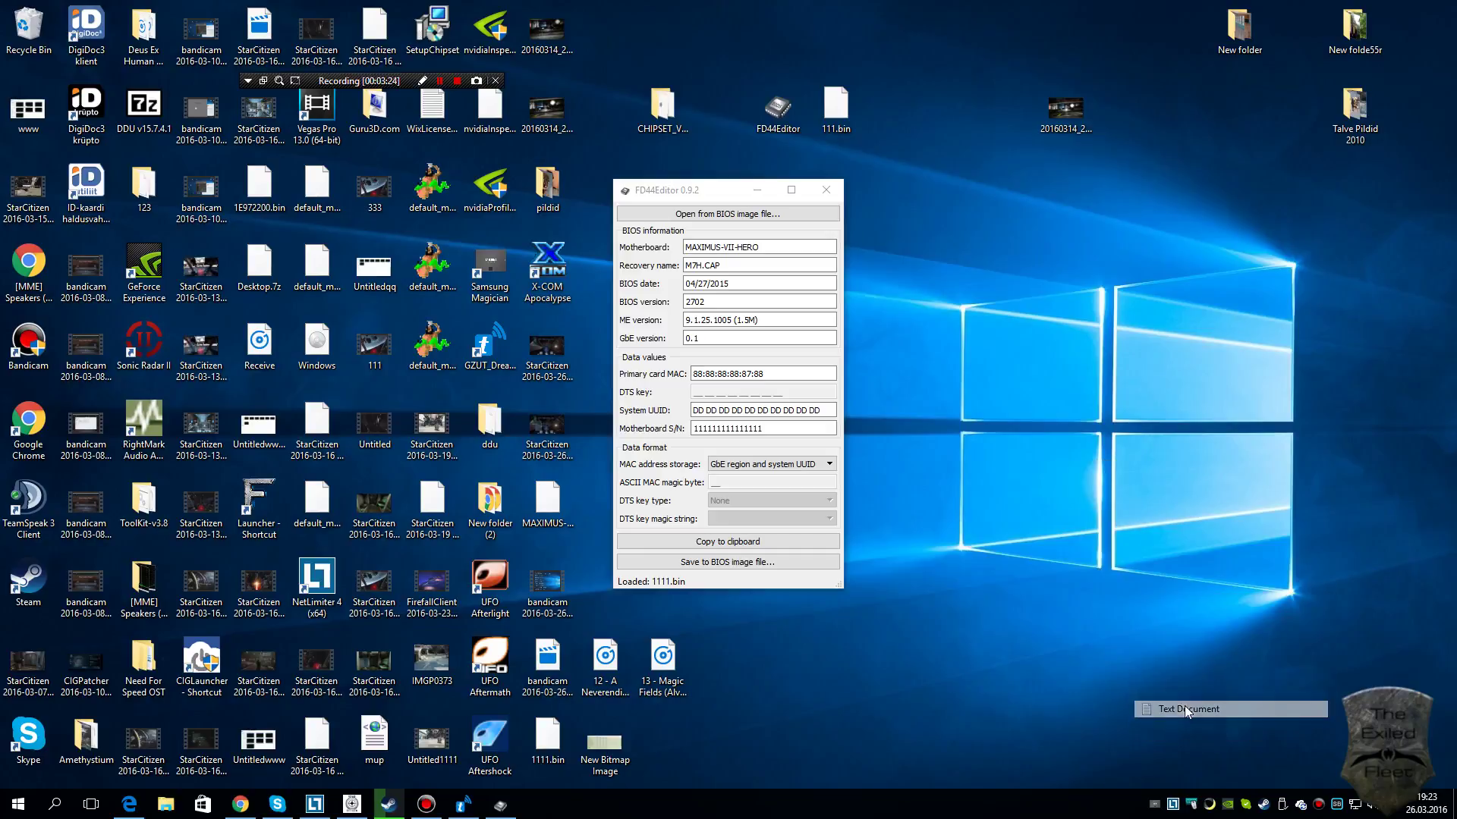
{"action": "double_click", "coordinate": [1014, 512]}
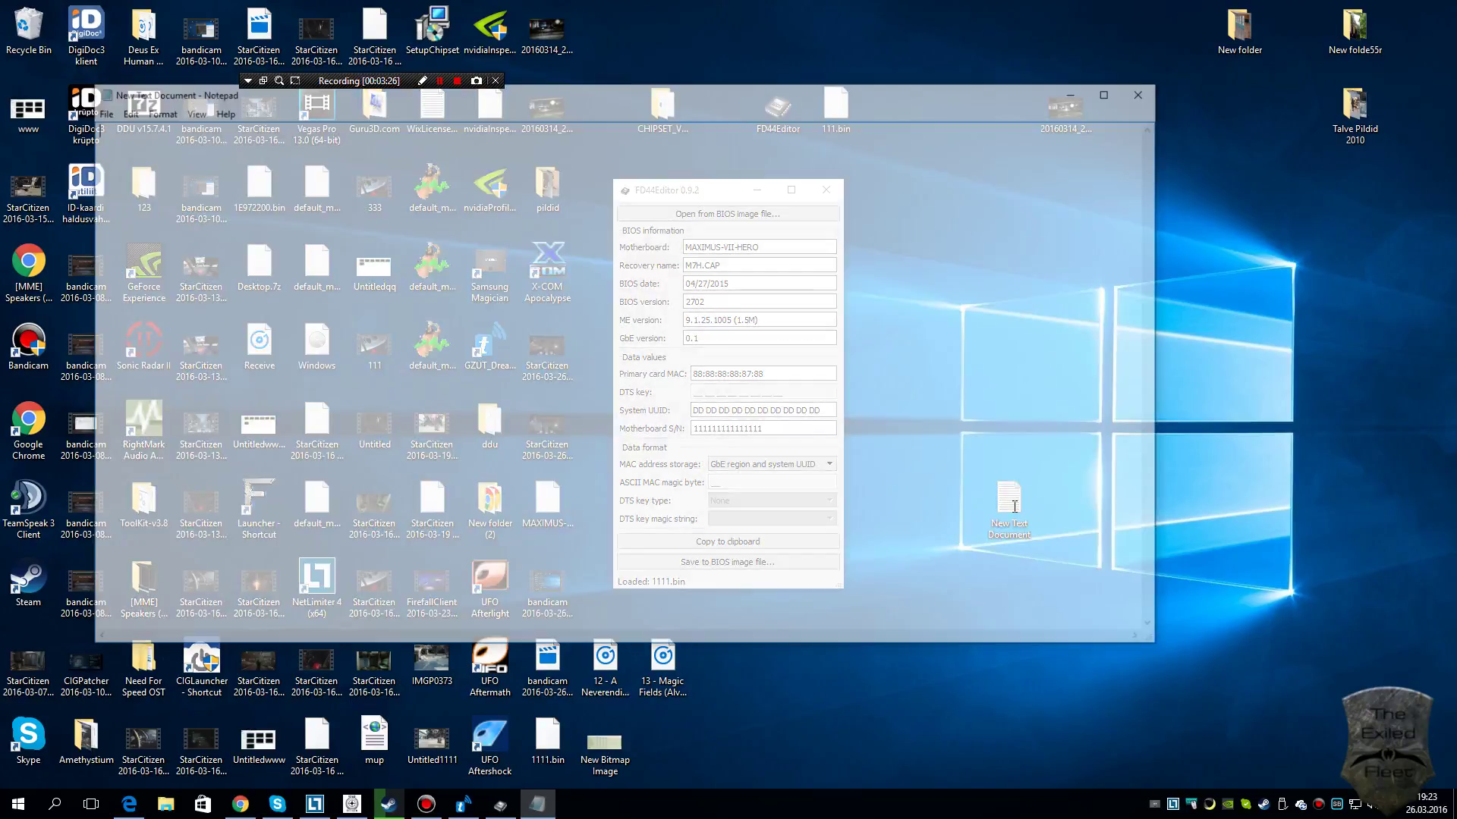
{"action": "right_click", "coordinate": [947, 456]}
{"action": "left_click", "coordinate": [989, 523]}
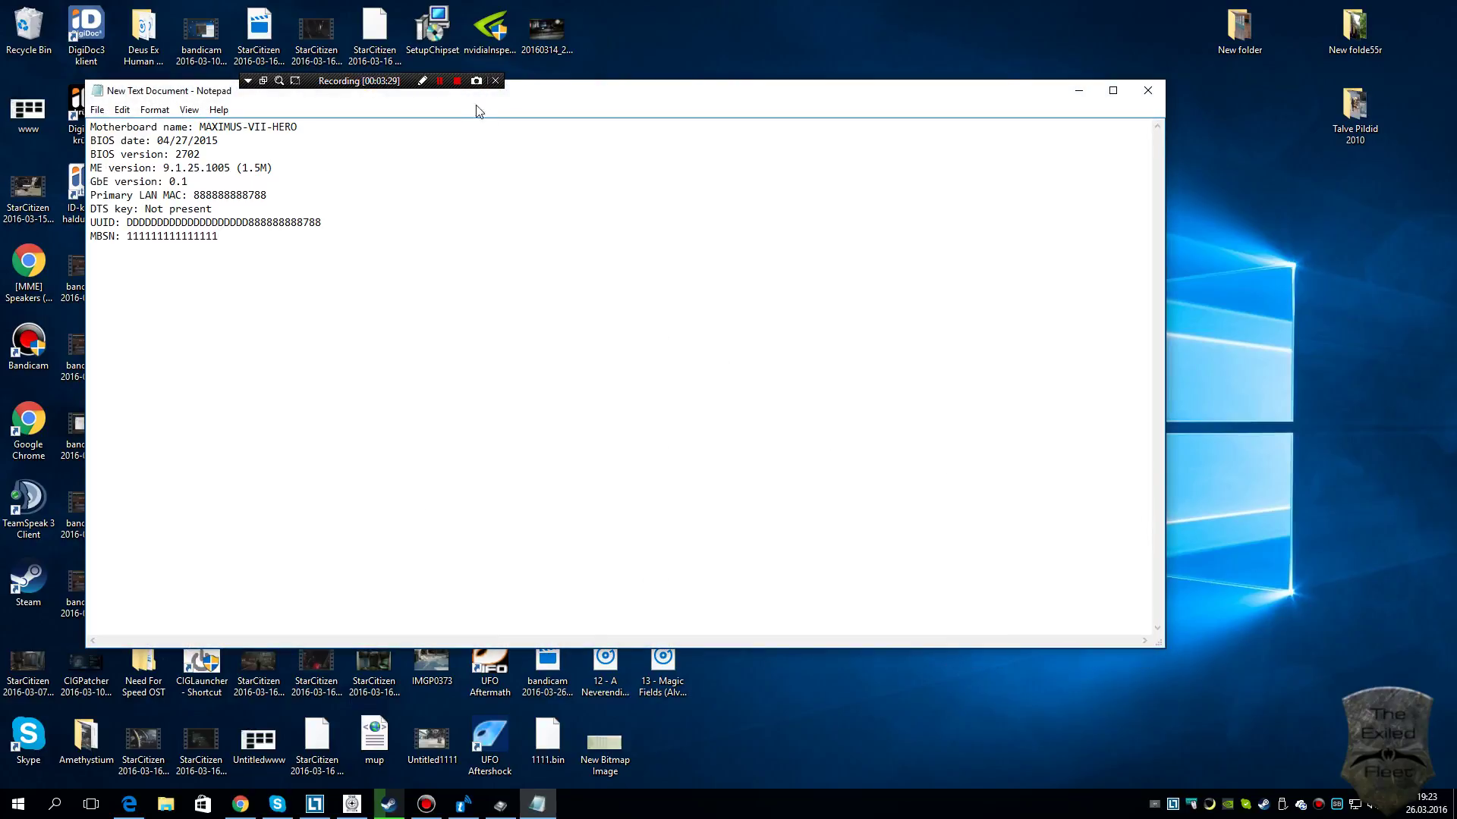
{"action": "left_click_drag", "start_coordinate": [538, 95], "coordinate": [719, 607]}
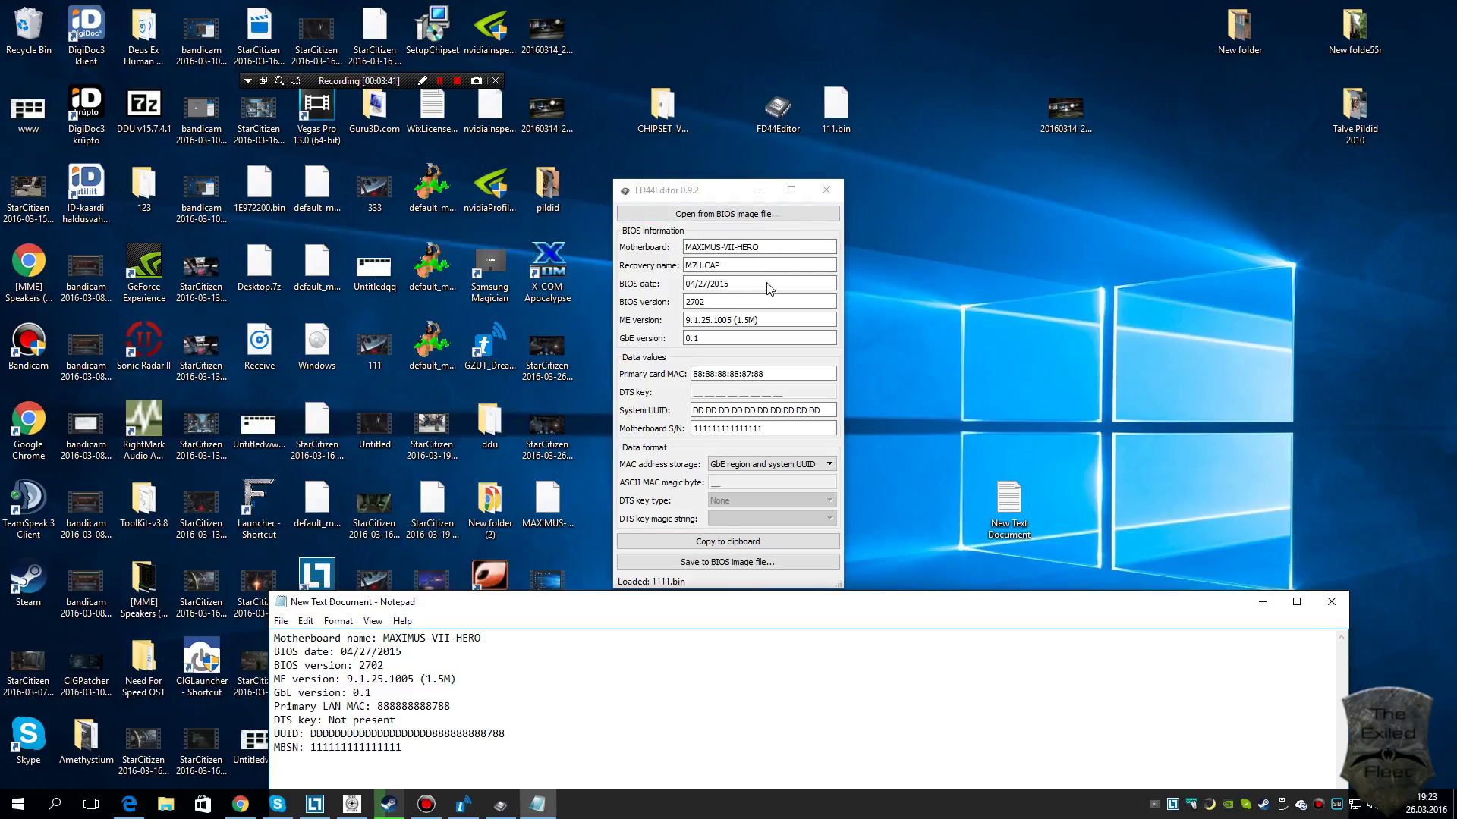
Step: Restart FD44Editor and load MAXIMUS-VII-HERO-ASUS-3003.CAP, accepting the format warning
{"action": "left_click", "coordinate": [831, 188]}
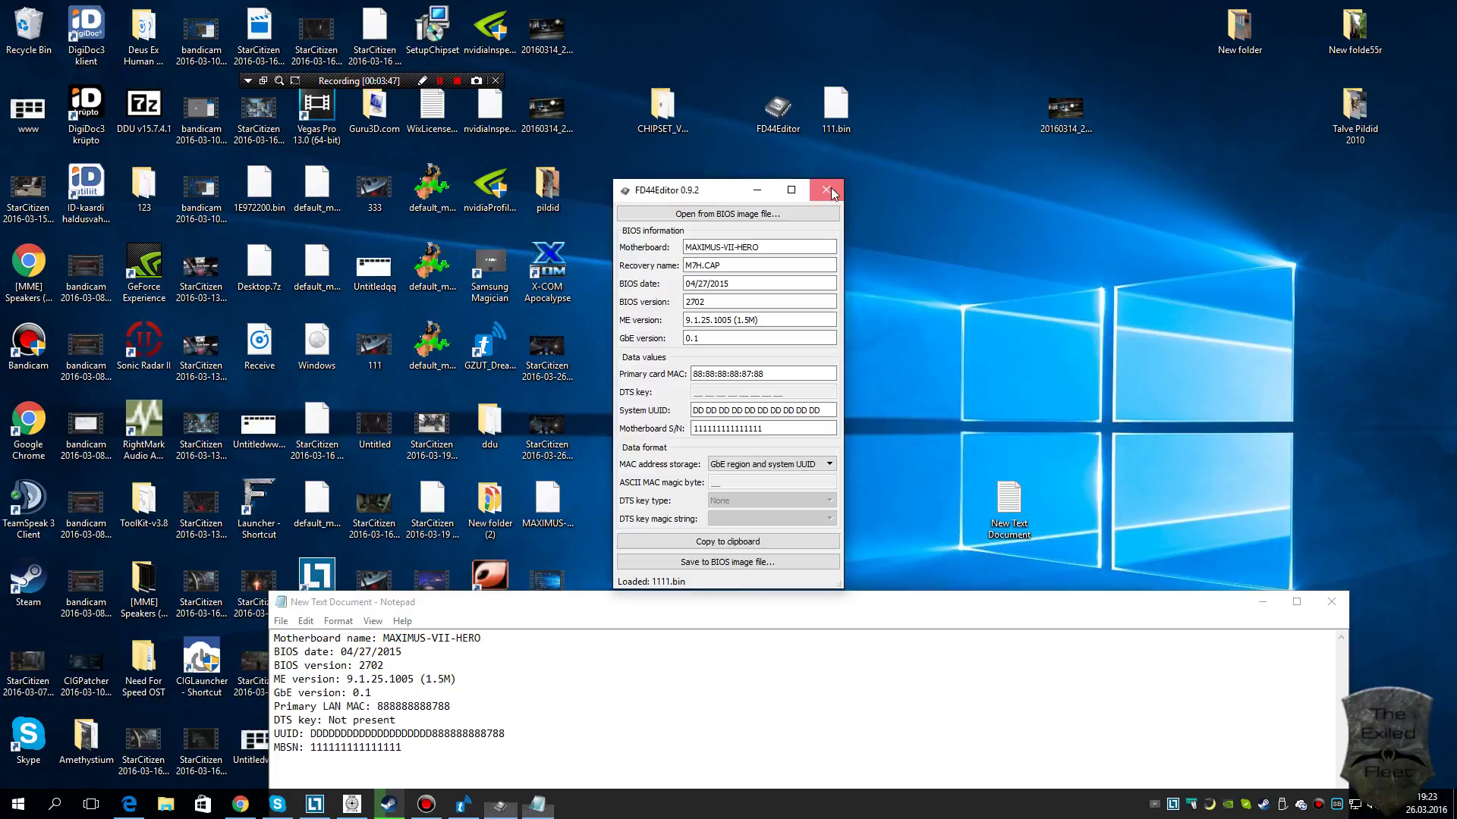
{"action": "double_click", "coordinate": [782, 120]}
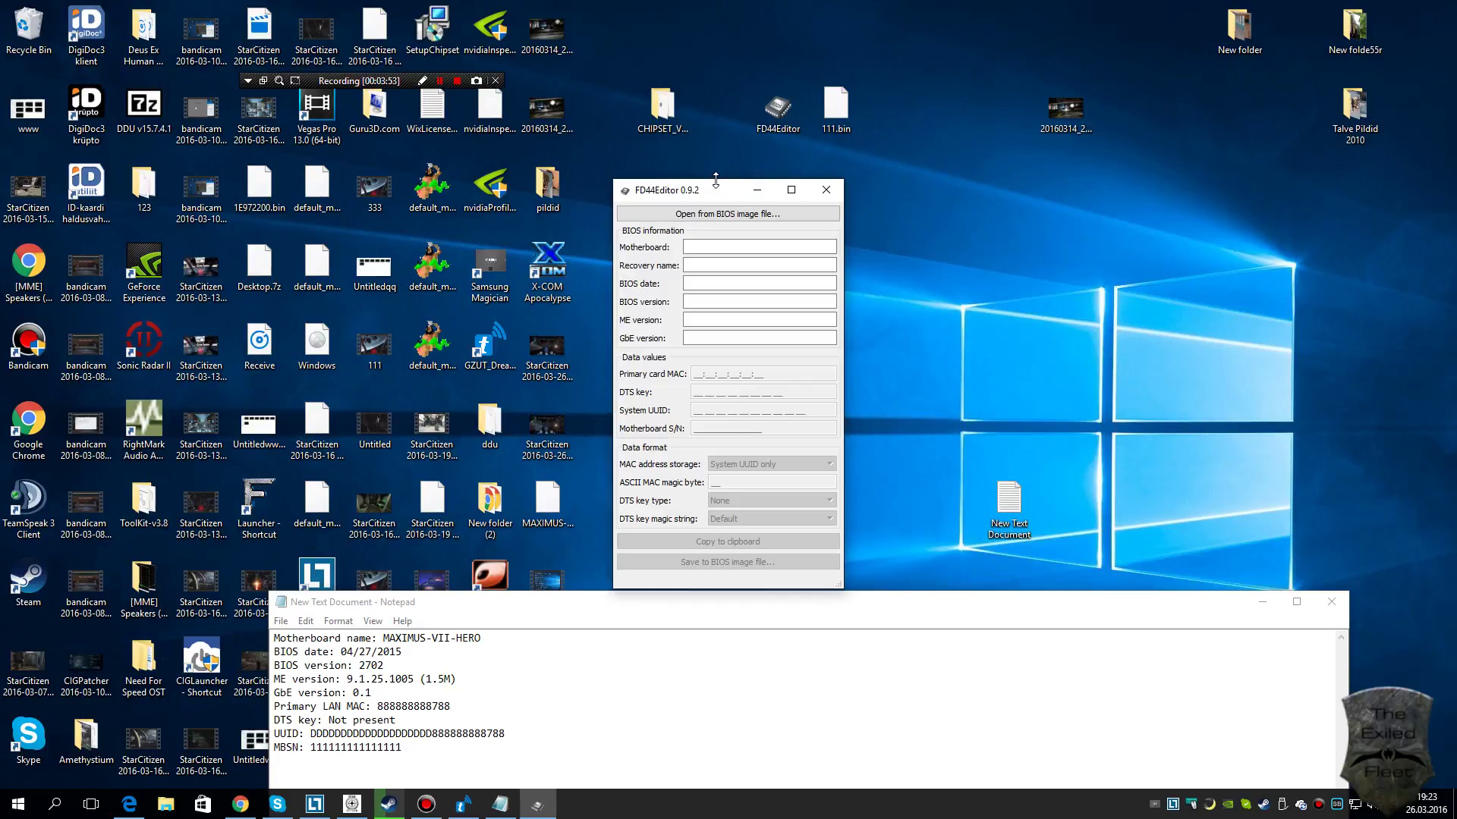
{"action": "left_click_drag", "start_coordinate": [712, 192], "coordinate": [734, 167]}
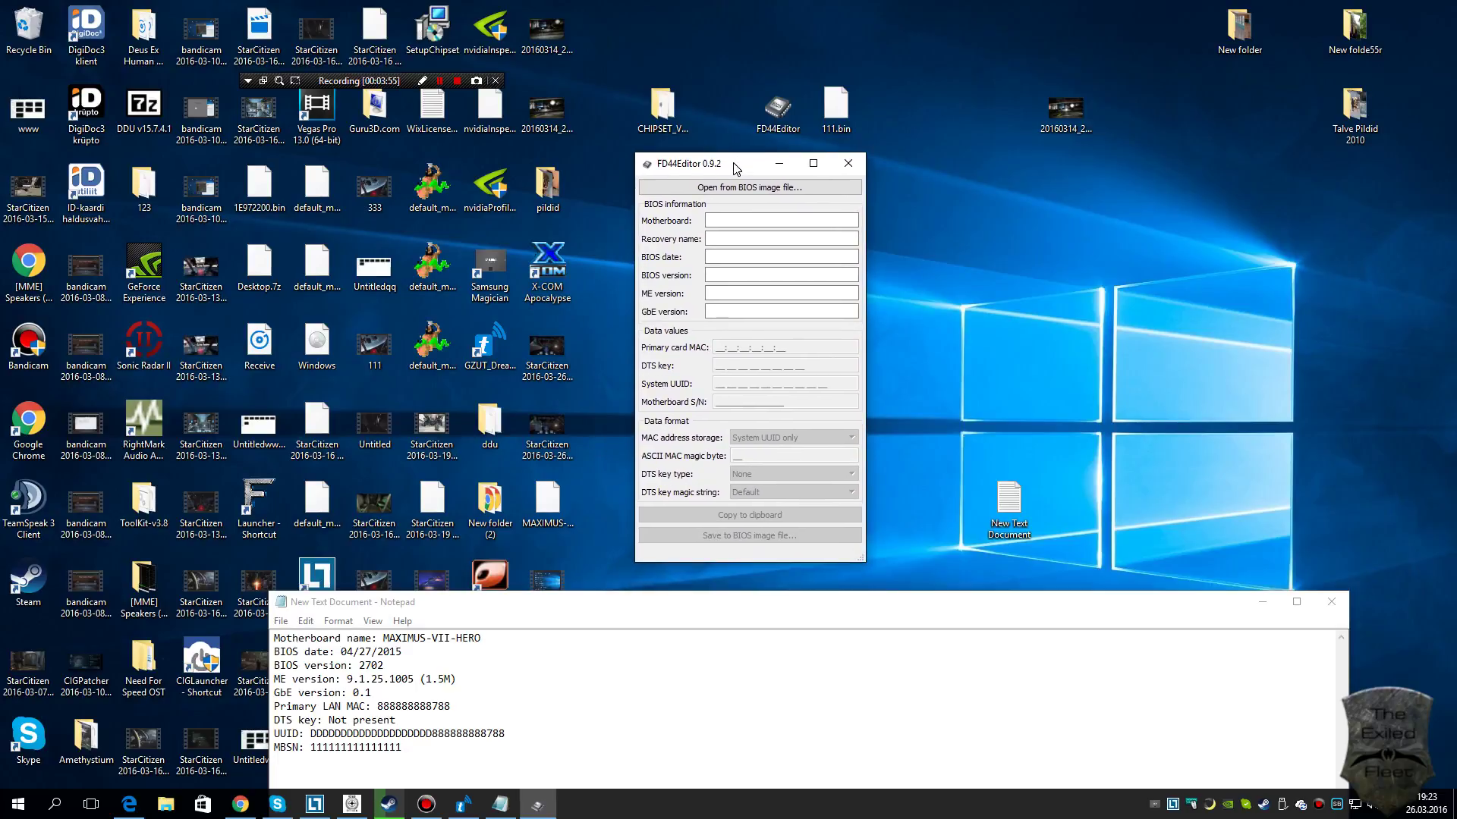
{"action": "left_click", "coordinate": [548, 522]}
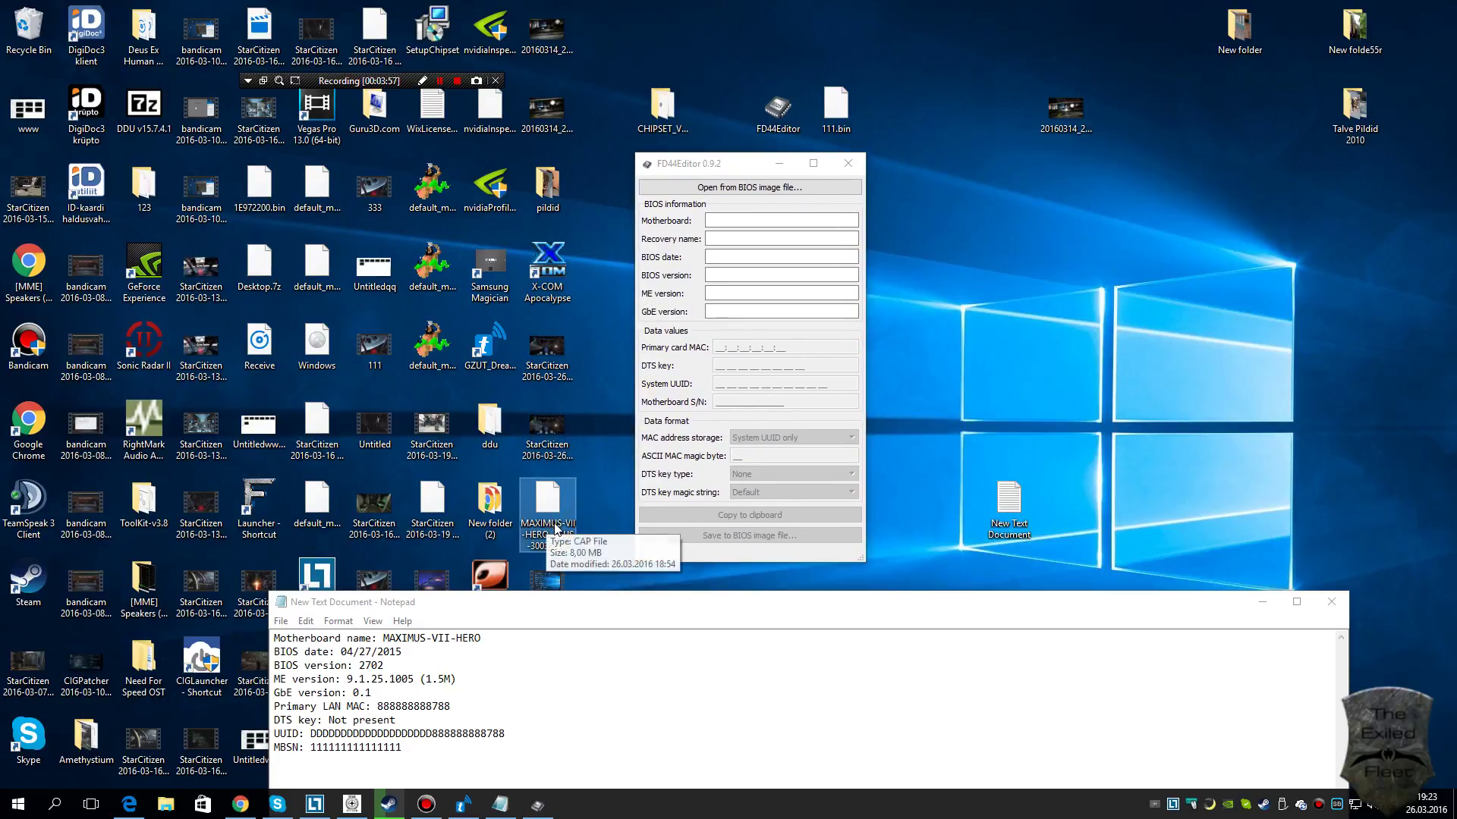
{"action": "left_click_drag", "start_coordinate": [543, 526], "coordinate": [749, 269]}
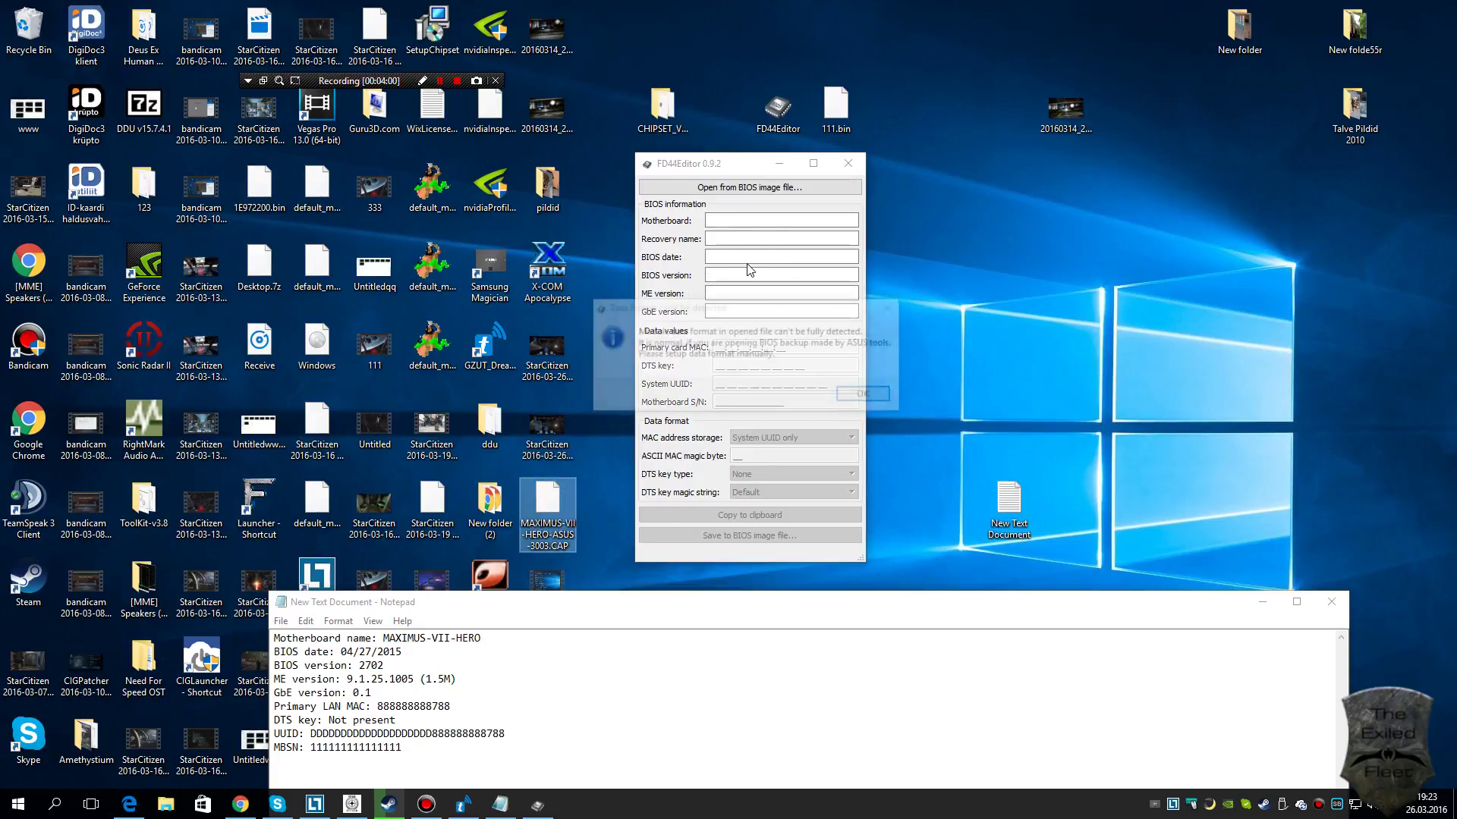
{"action": "left_click", "coordinate": [857, 394]}
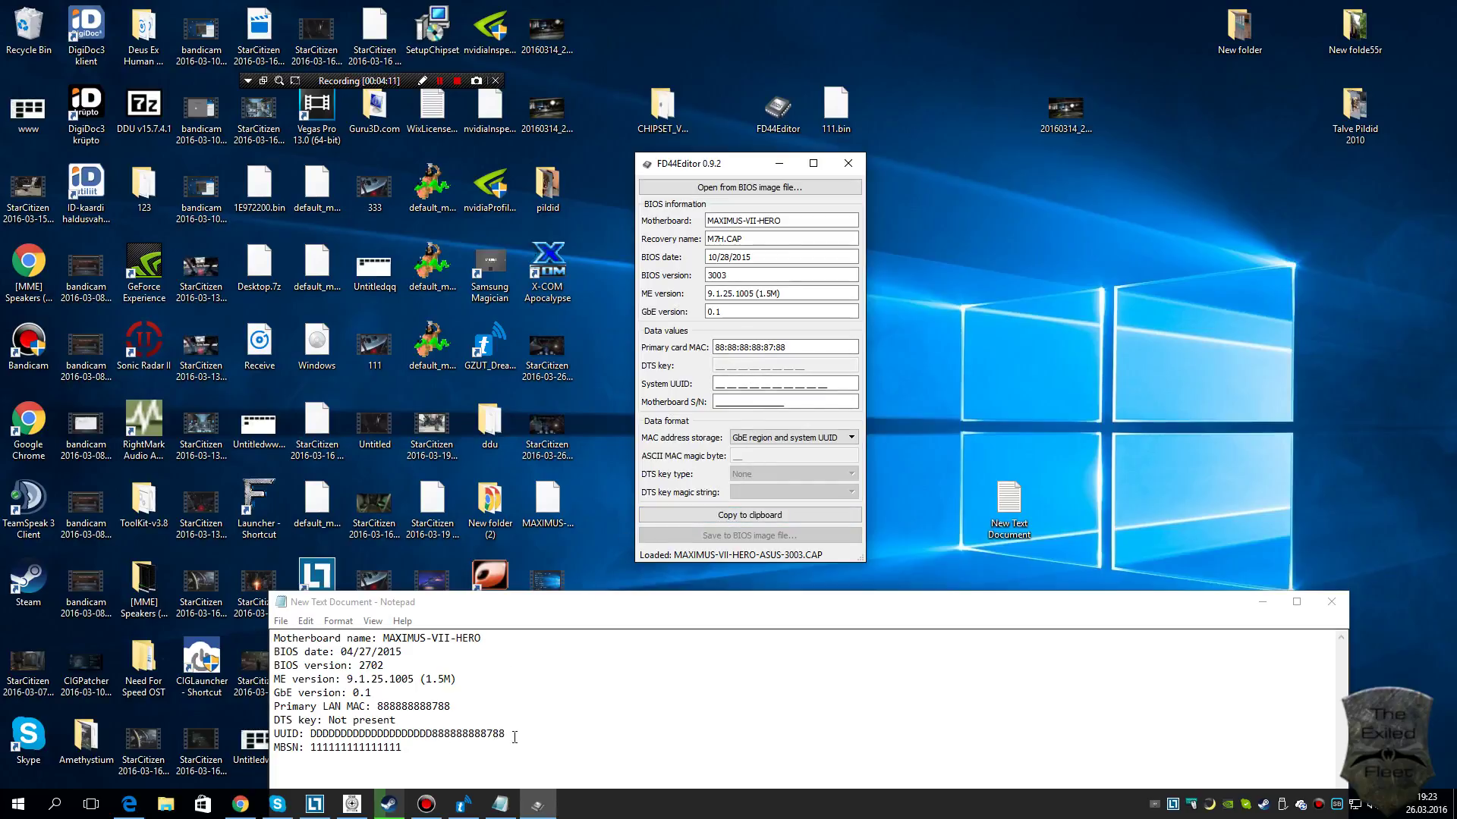
Step: Copy the original UUID from the notes into the System UUID field
{"action": "left_click_drag", "start_coordinate": [507, 734], "coordinate": [313, 736]}
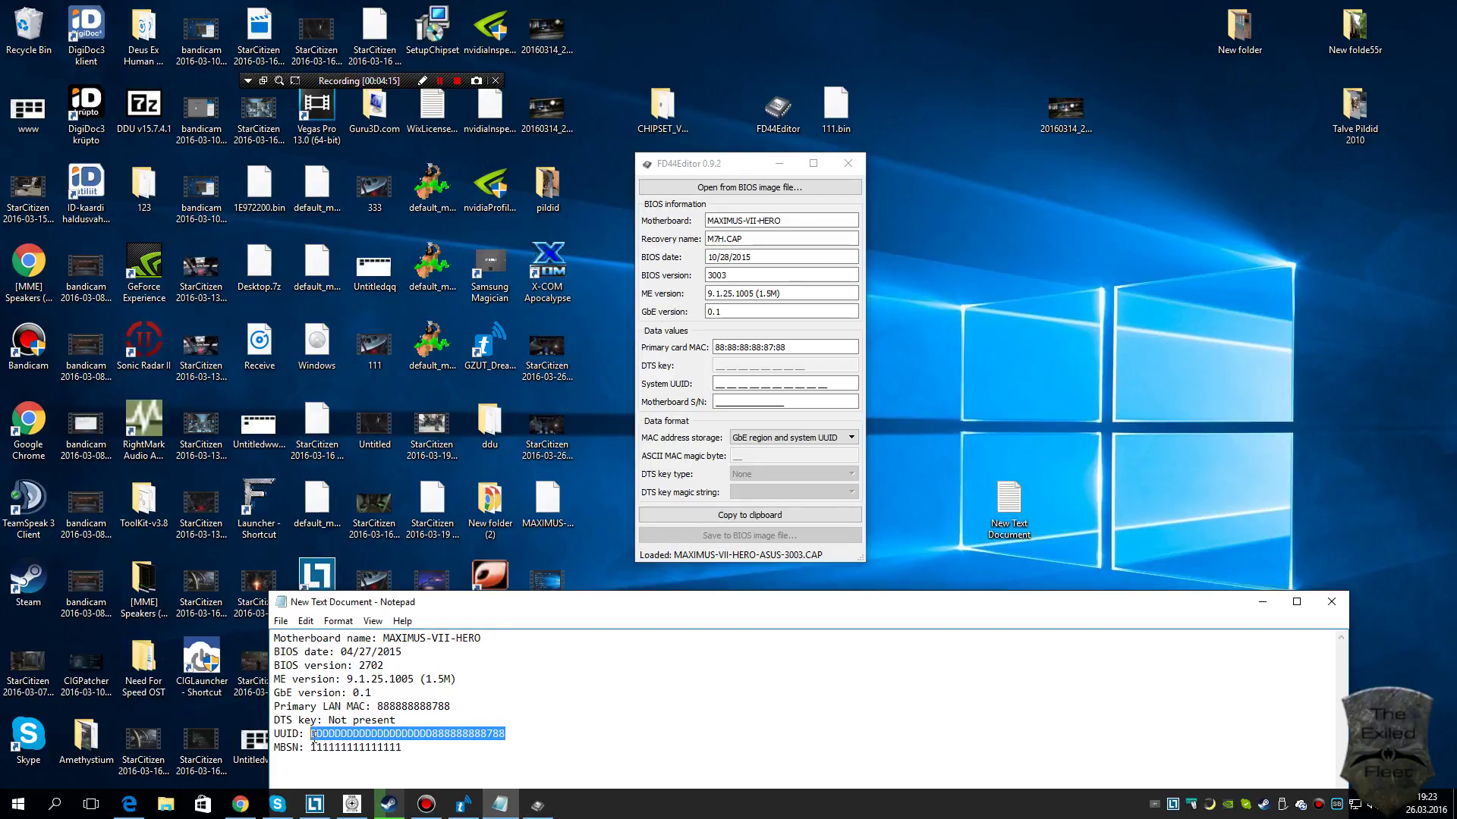
{"action": "right_click", "coordinate": [345, 734]}
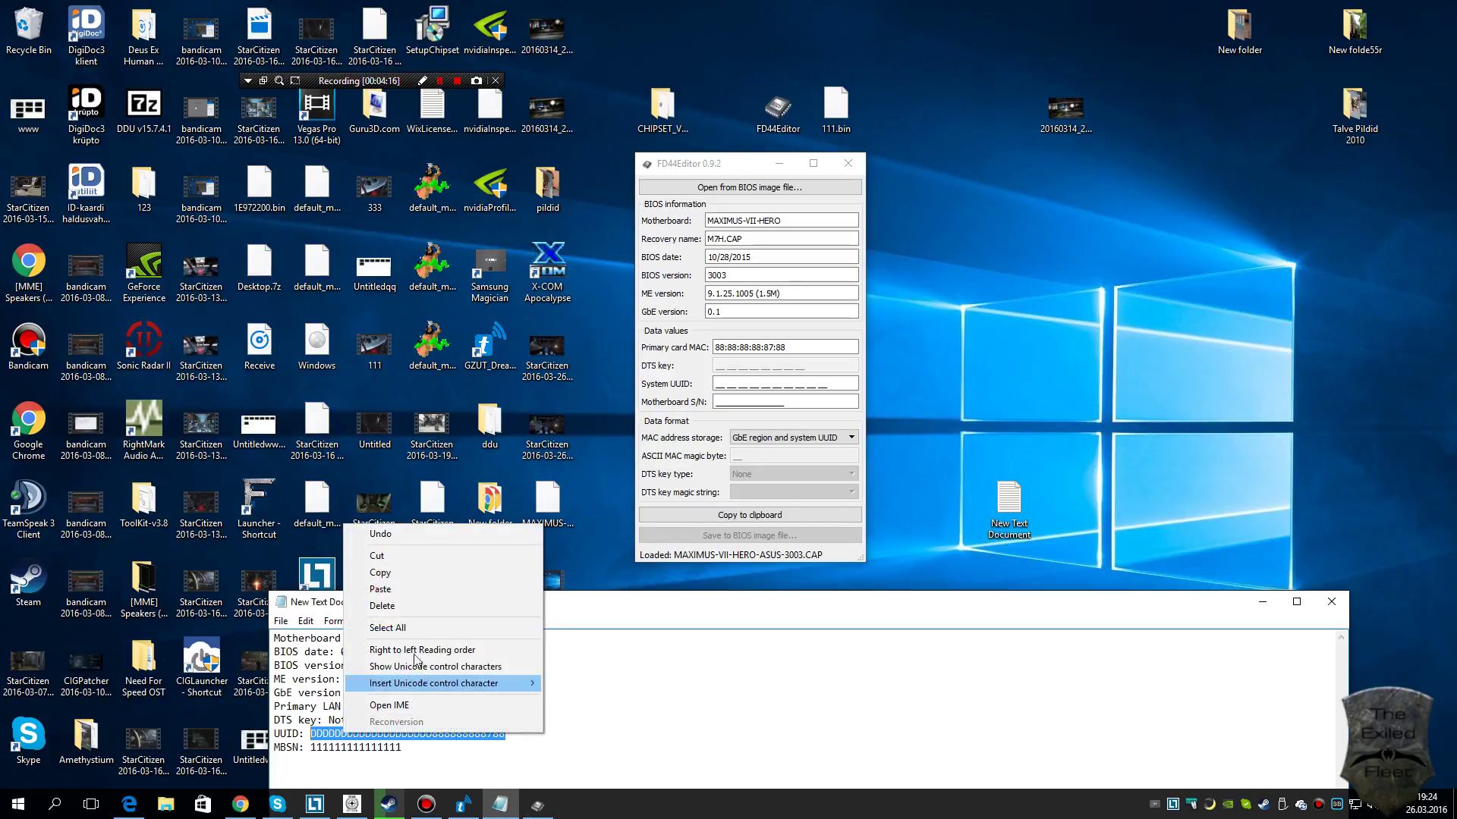
{"action": "left_click", "coordinate": [406, 578]}
{"action": "left_click_drag", "start_coordinate": [831, 383], "coordinate": [704, 381]}
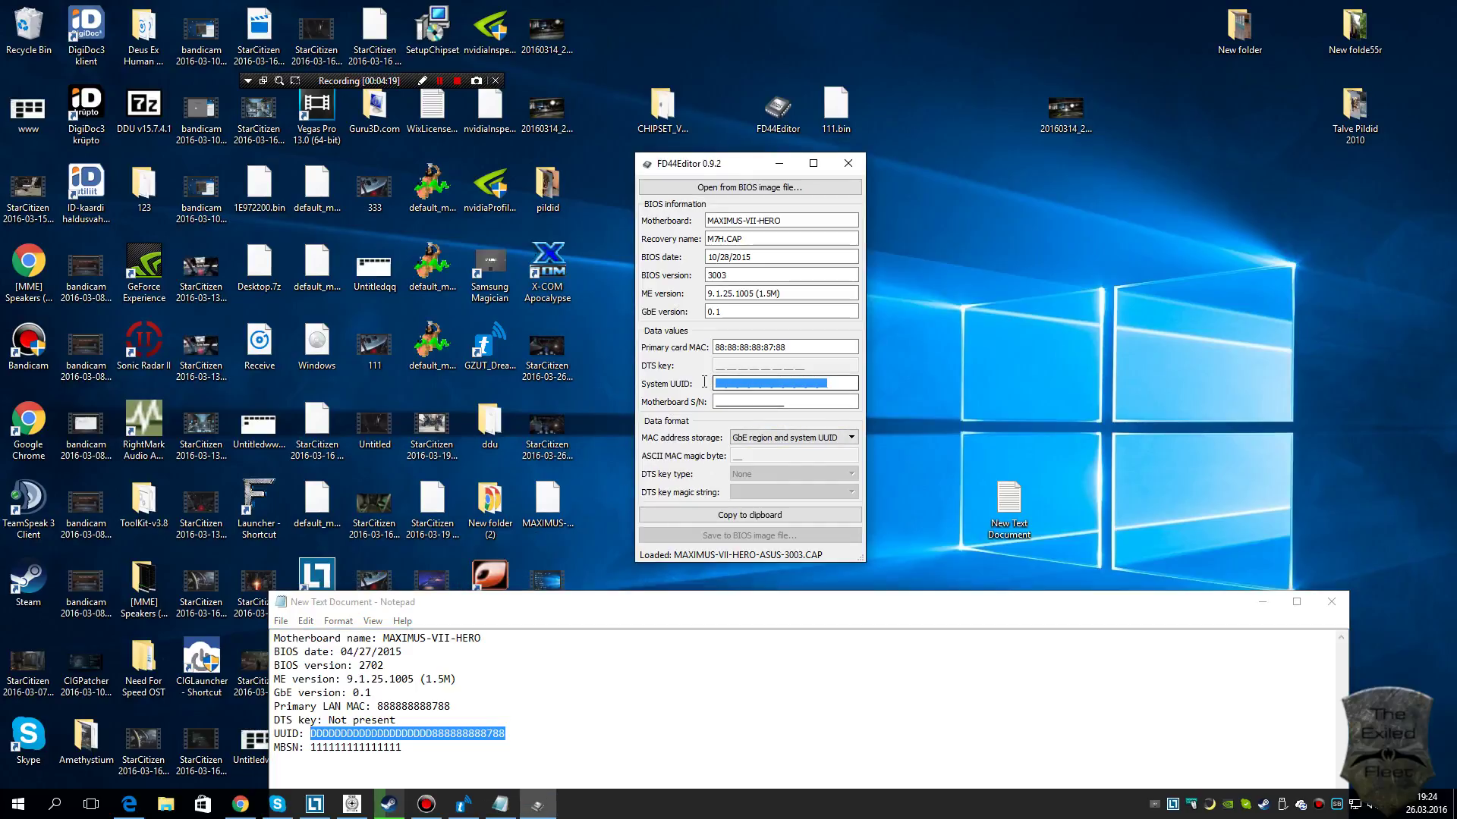
{"action": "right_click", "coordinate": [722, 379]}
{"action": "left_click", "coordinate": [772, 463]}
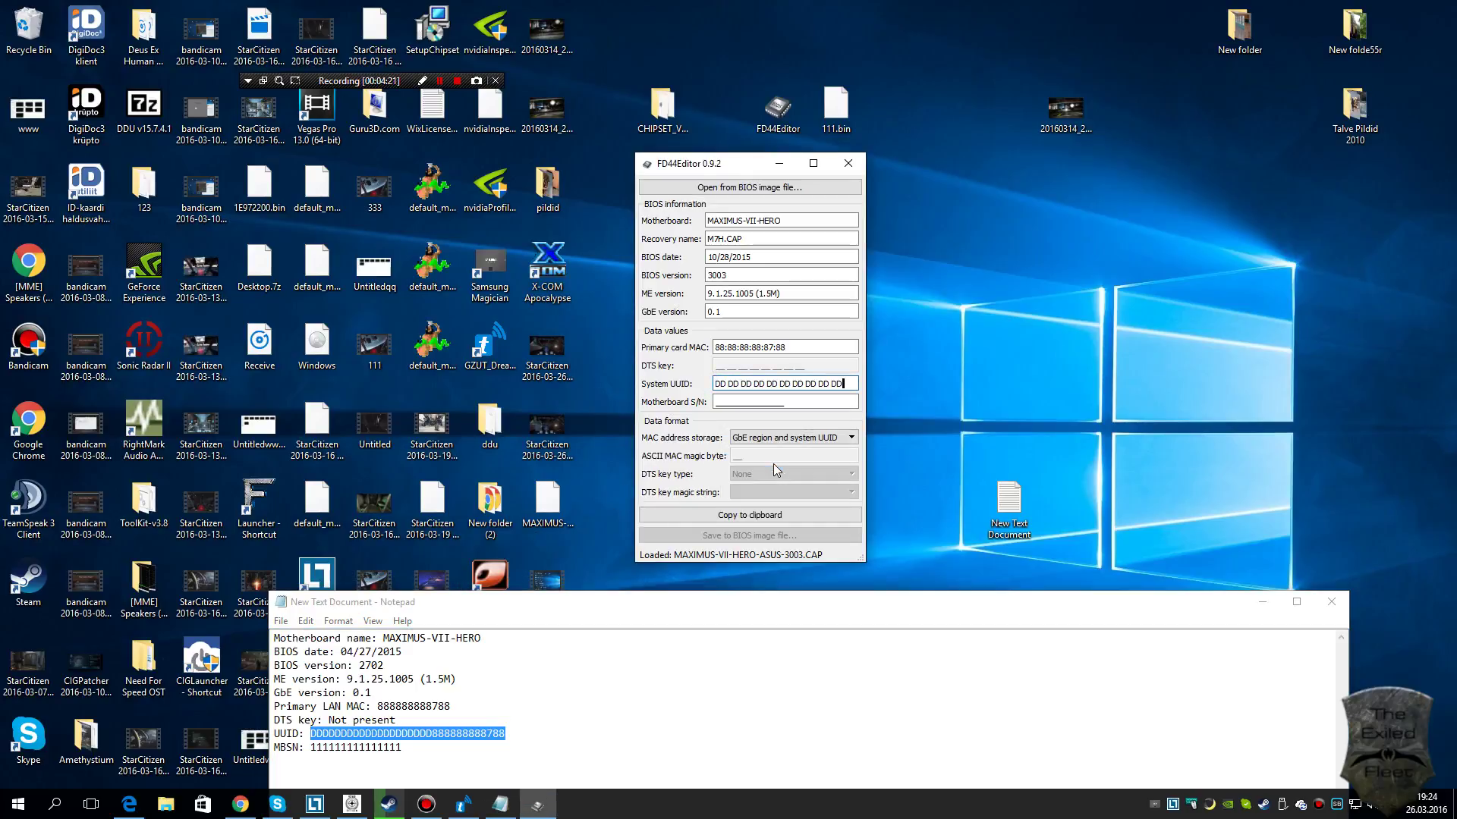
Step: Copy the original LAN MAC from the notes into the Primary card MAC field
{"action": "left_click_drag", "start_coordinate": [451, 707], "coordinate": [378, 705]}
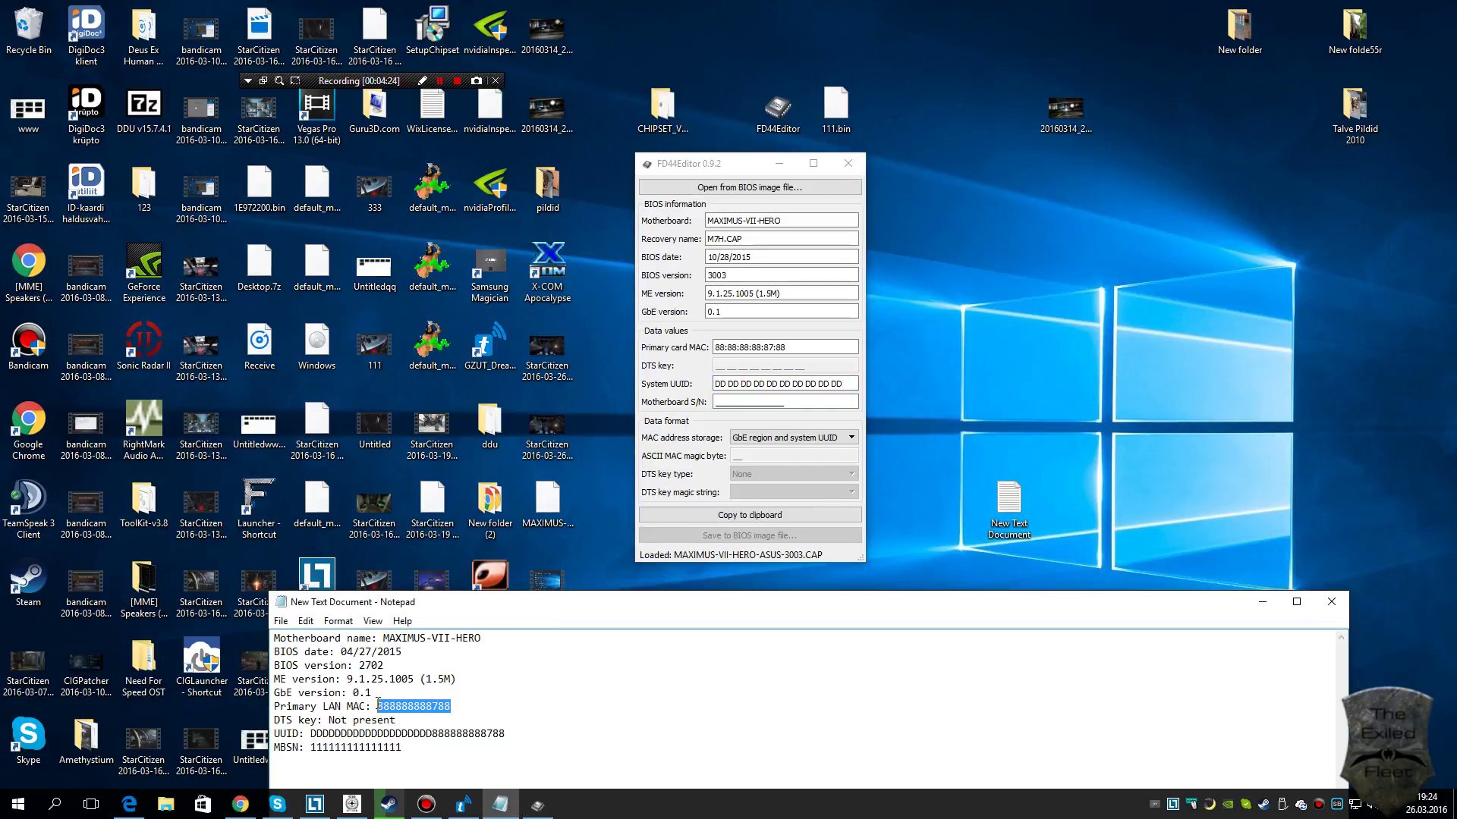
{"action": "right_click", "coordinate": [423, 706]}
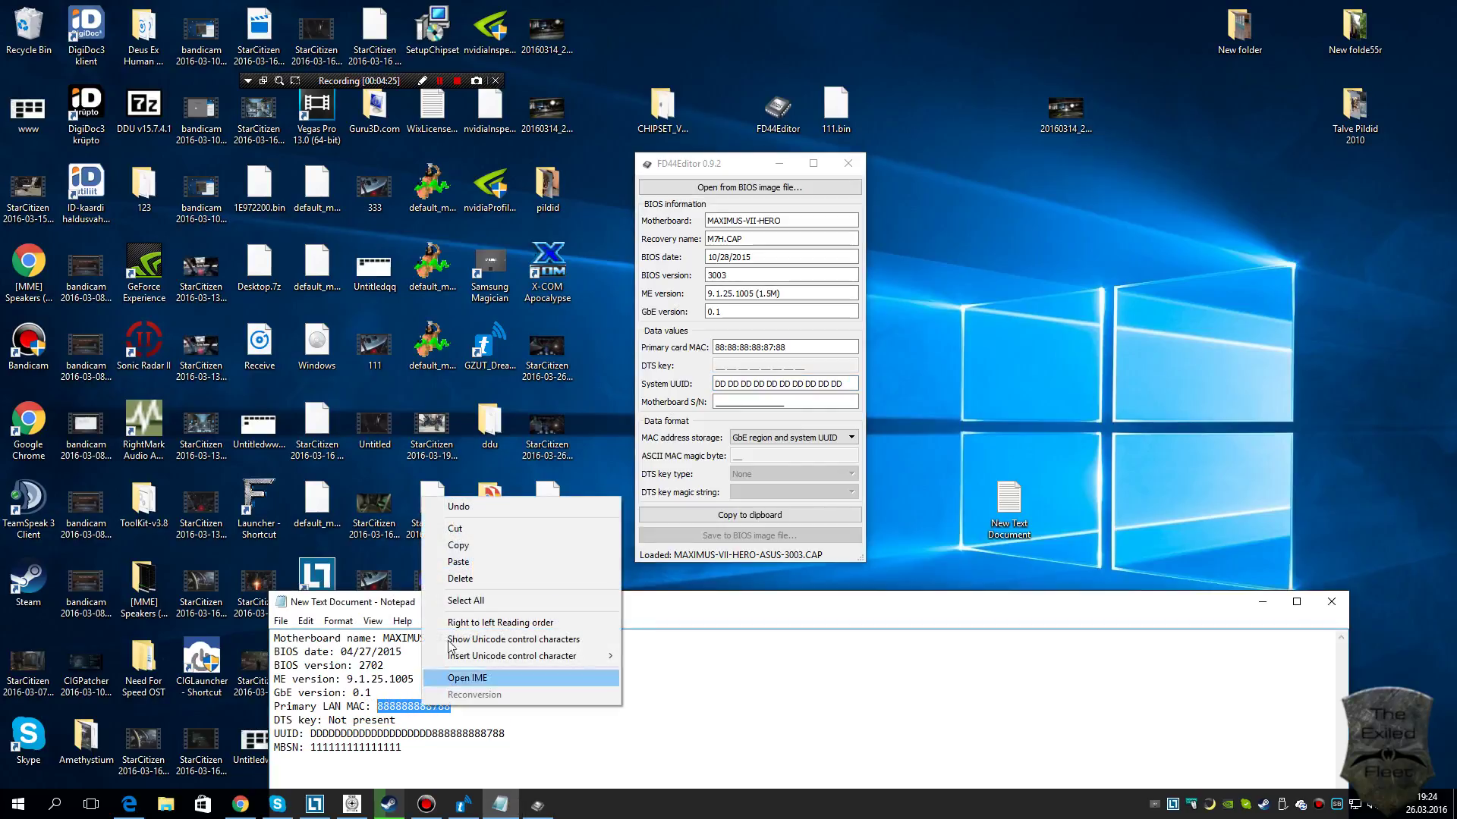
{"action": "left_click", "coordinate": [469, 545]}
{"action": "triple_click", "coordinate": [740, 343]}
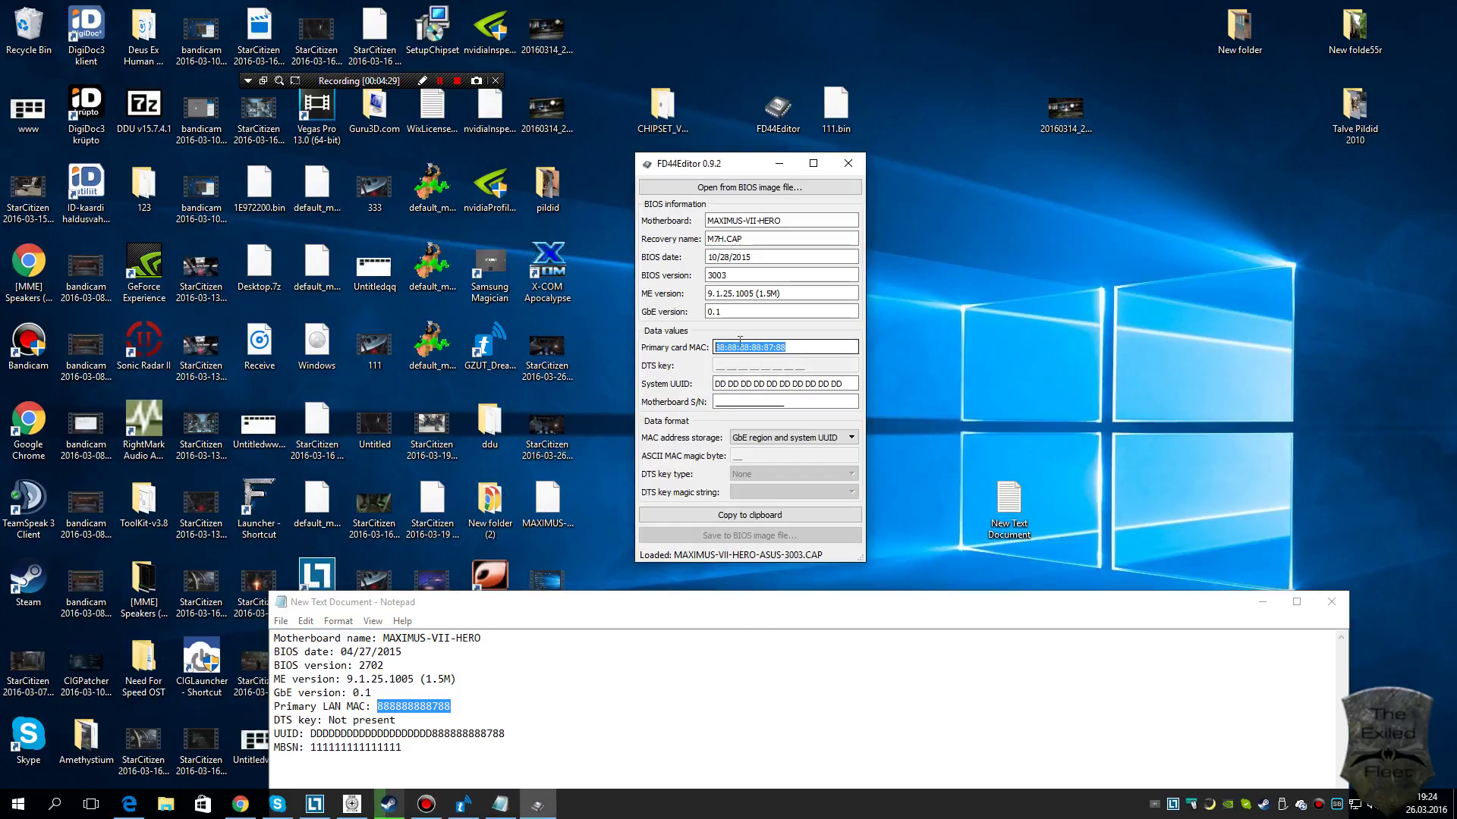
{"action": "right_click", "coordinate": [739, 343]}
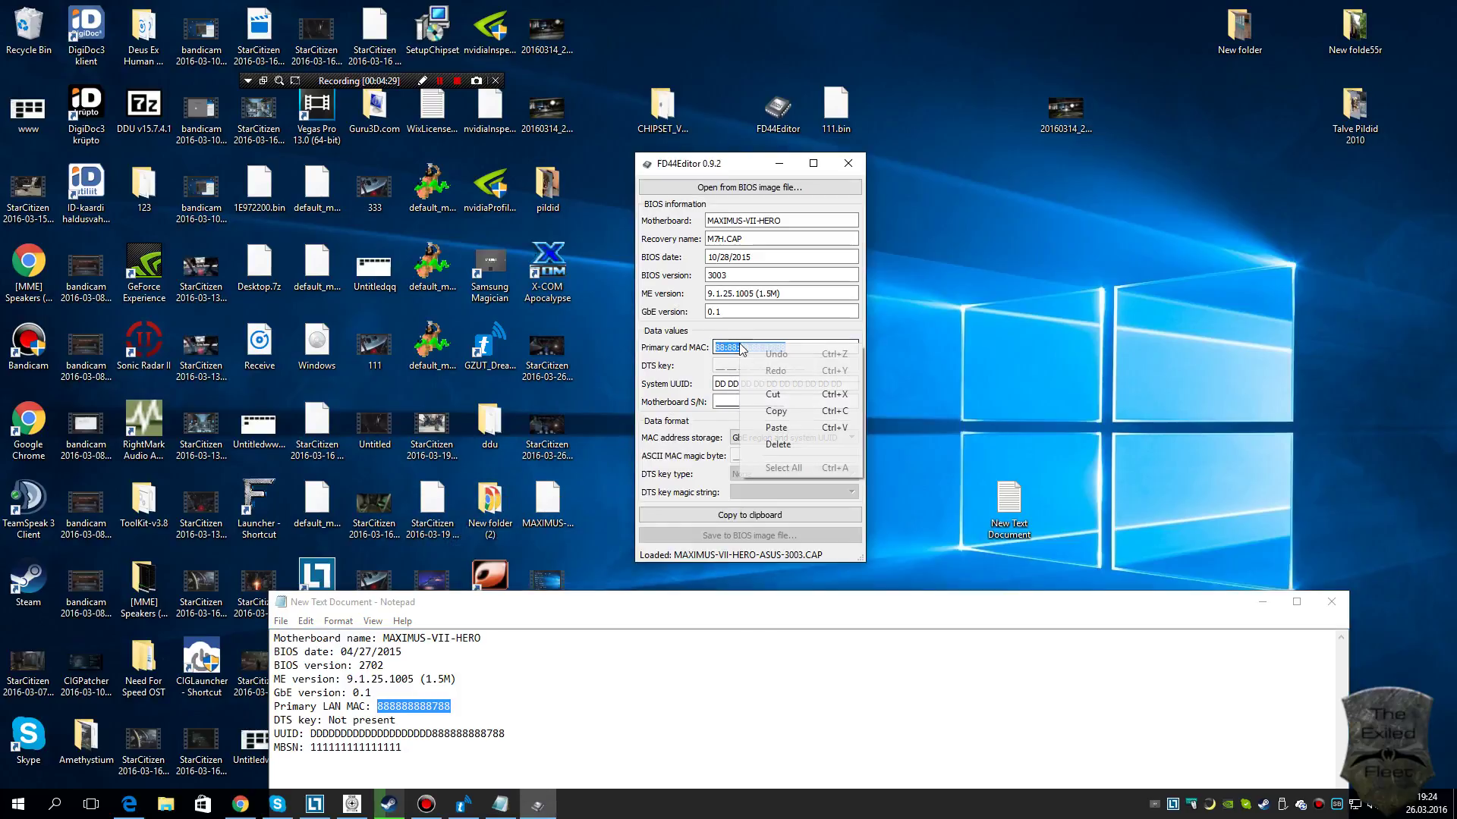
{"action": "left_click", "coordinate": [775, 428]}
Step: Copy the original MBSN serial from the notes into the Motherboard S/N field
{"action": "left_click", "coordinate": [414, 746]}
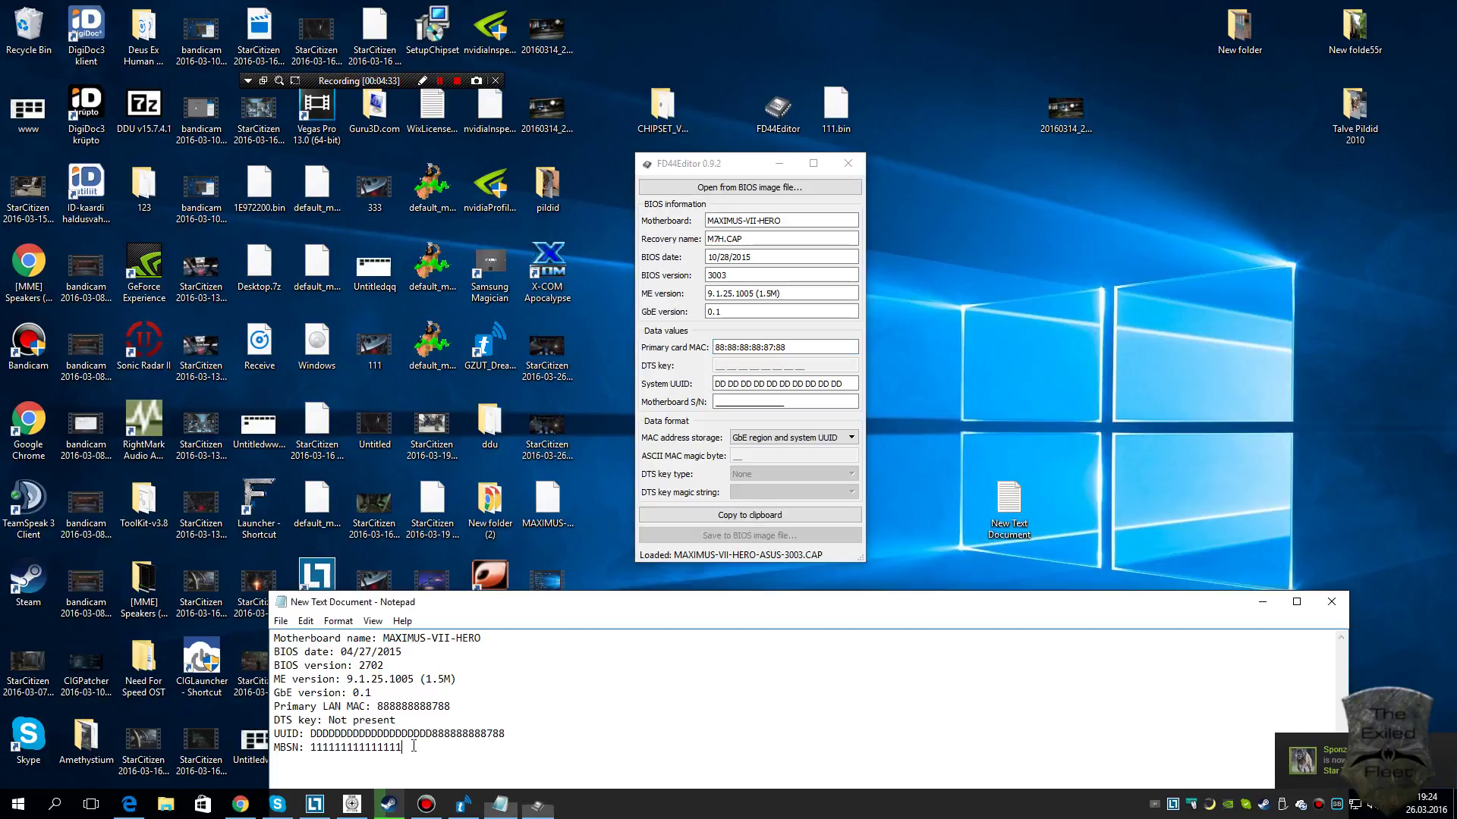
{"action": "left_click_drag", "start_coordinate": [413, 746], "coordinate": [312, 757]}
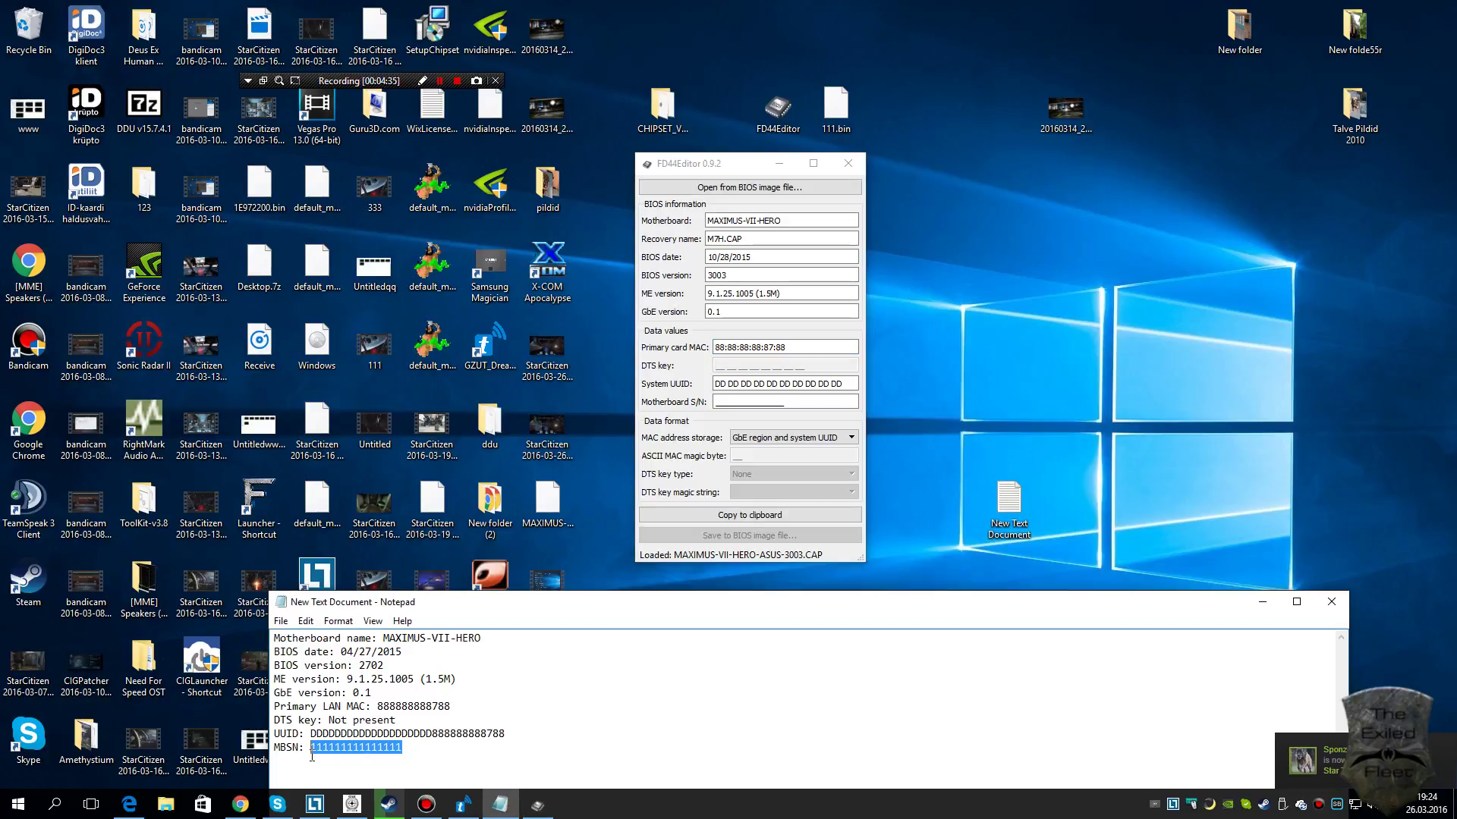
{"action": "right_click", "coordinate": [313, 756]}
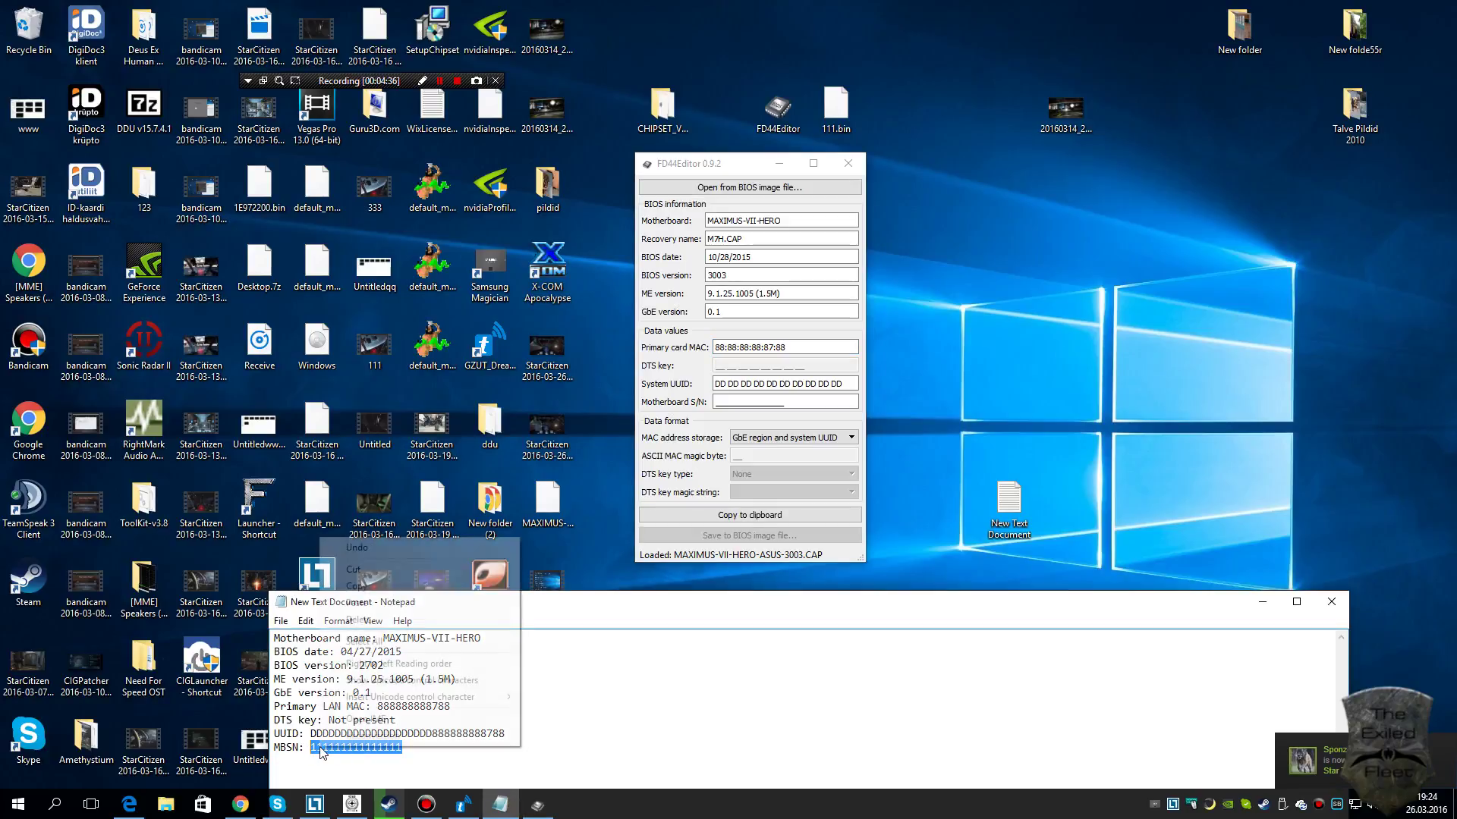
{"action": "left_click", "coordinate": [393, 585]}
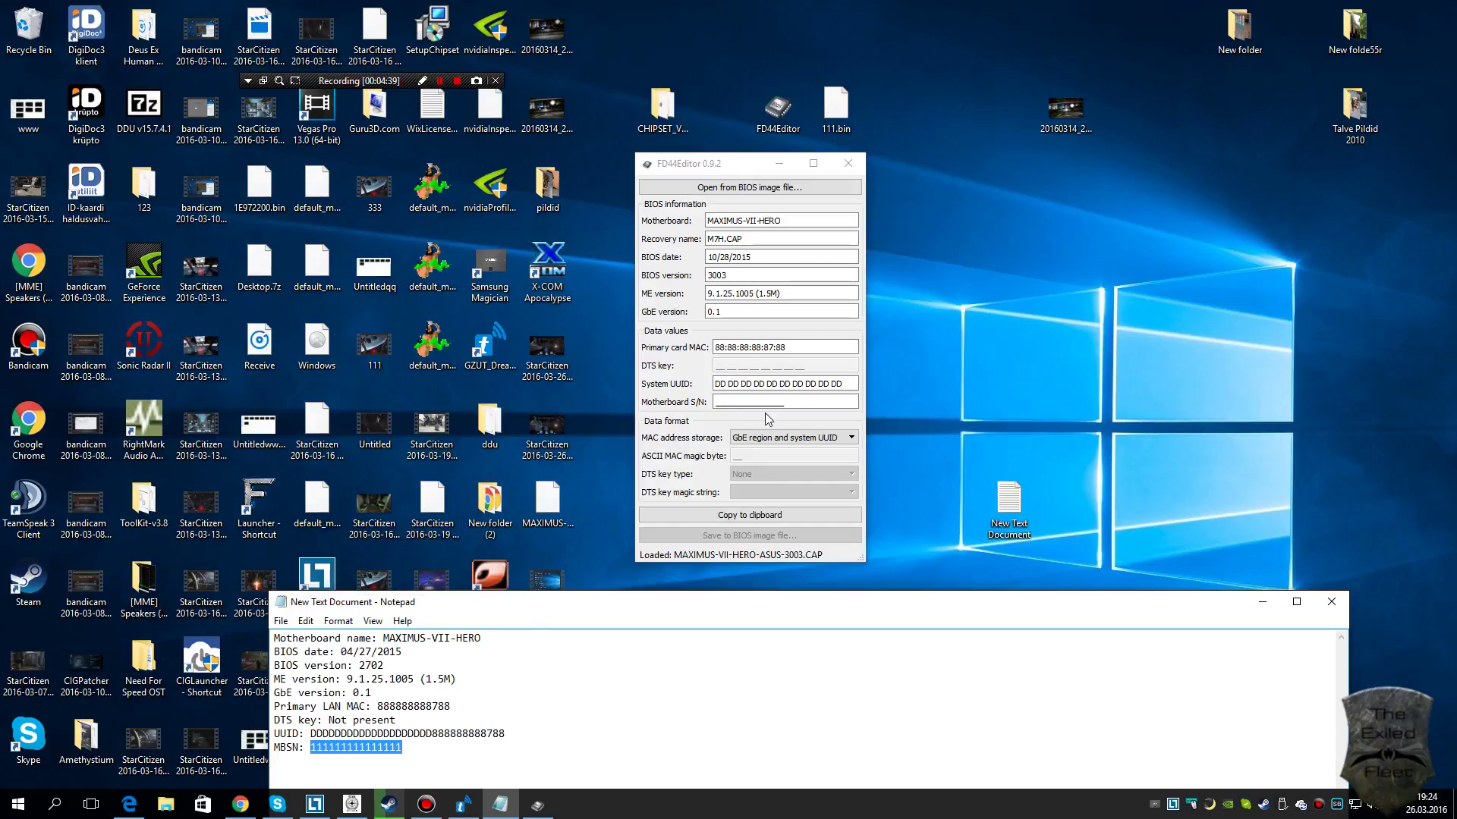
{"action": "left_click_drag", "start_coordinate": [781, 402], "coordinate": [705, 409]}
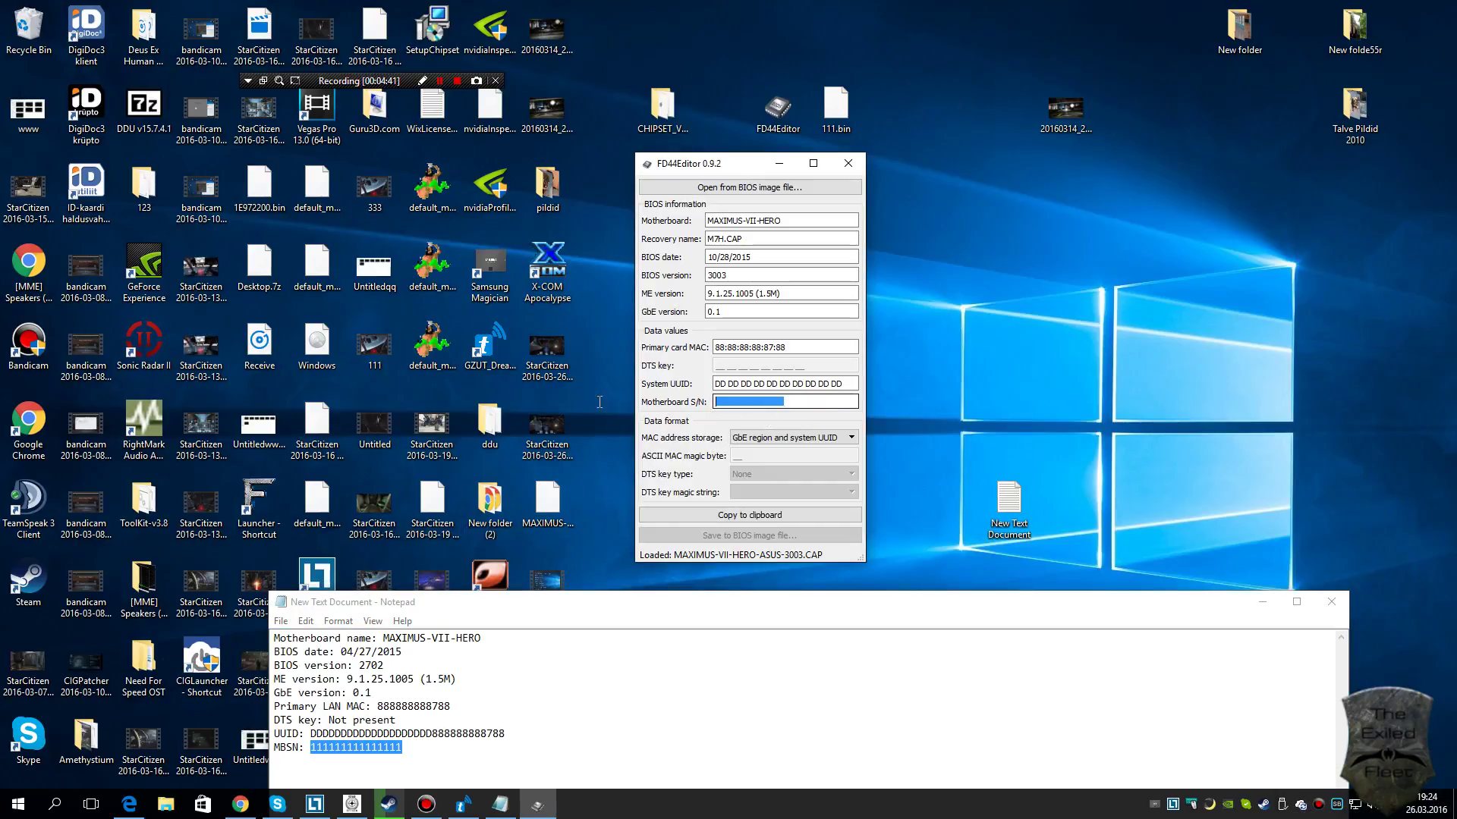
{"action": "right_click", "coordinate": [739, 400]}
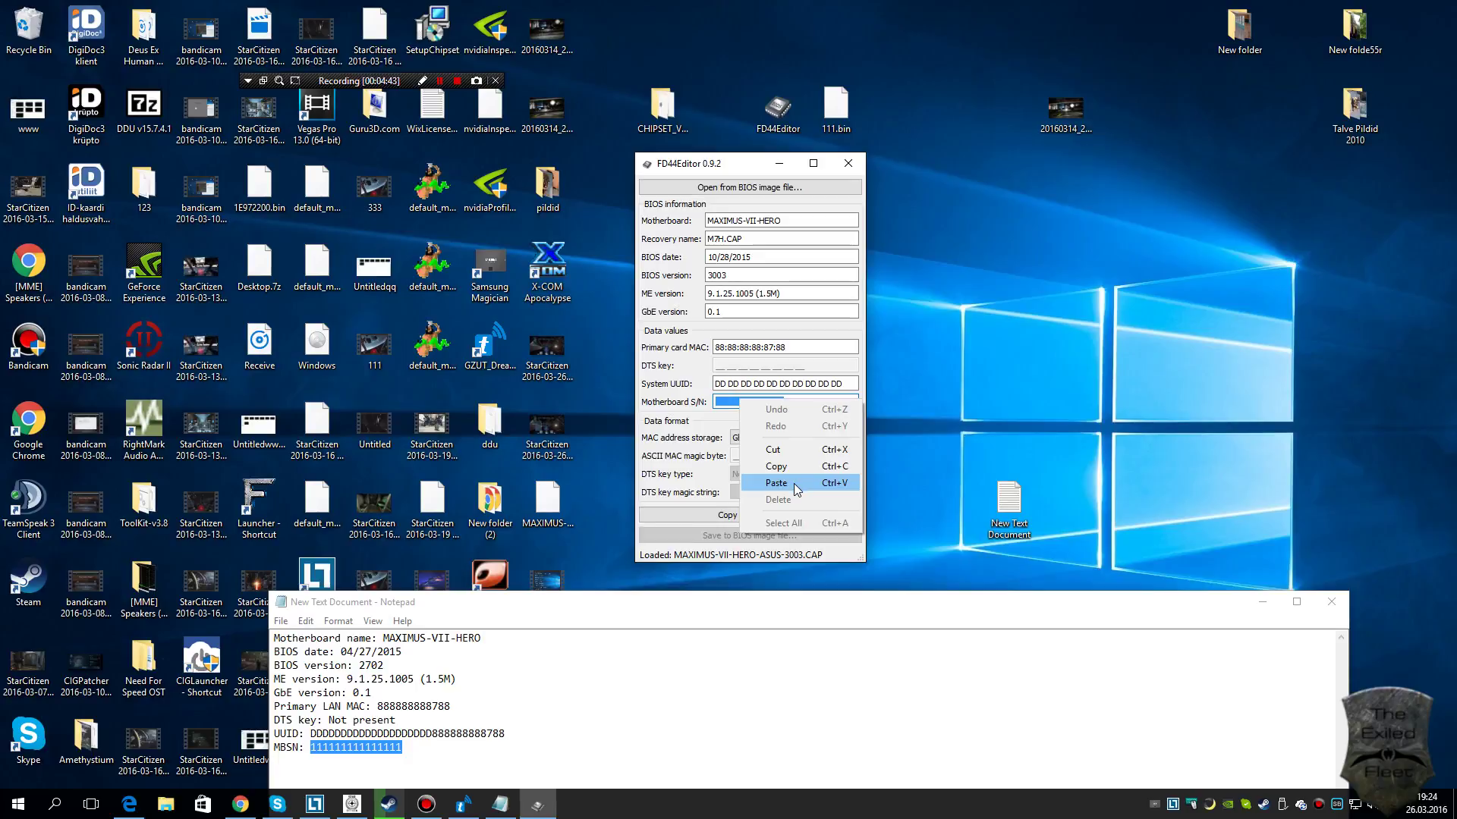
{"action": "left_click", "coordinate": [796, 489]}
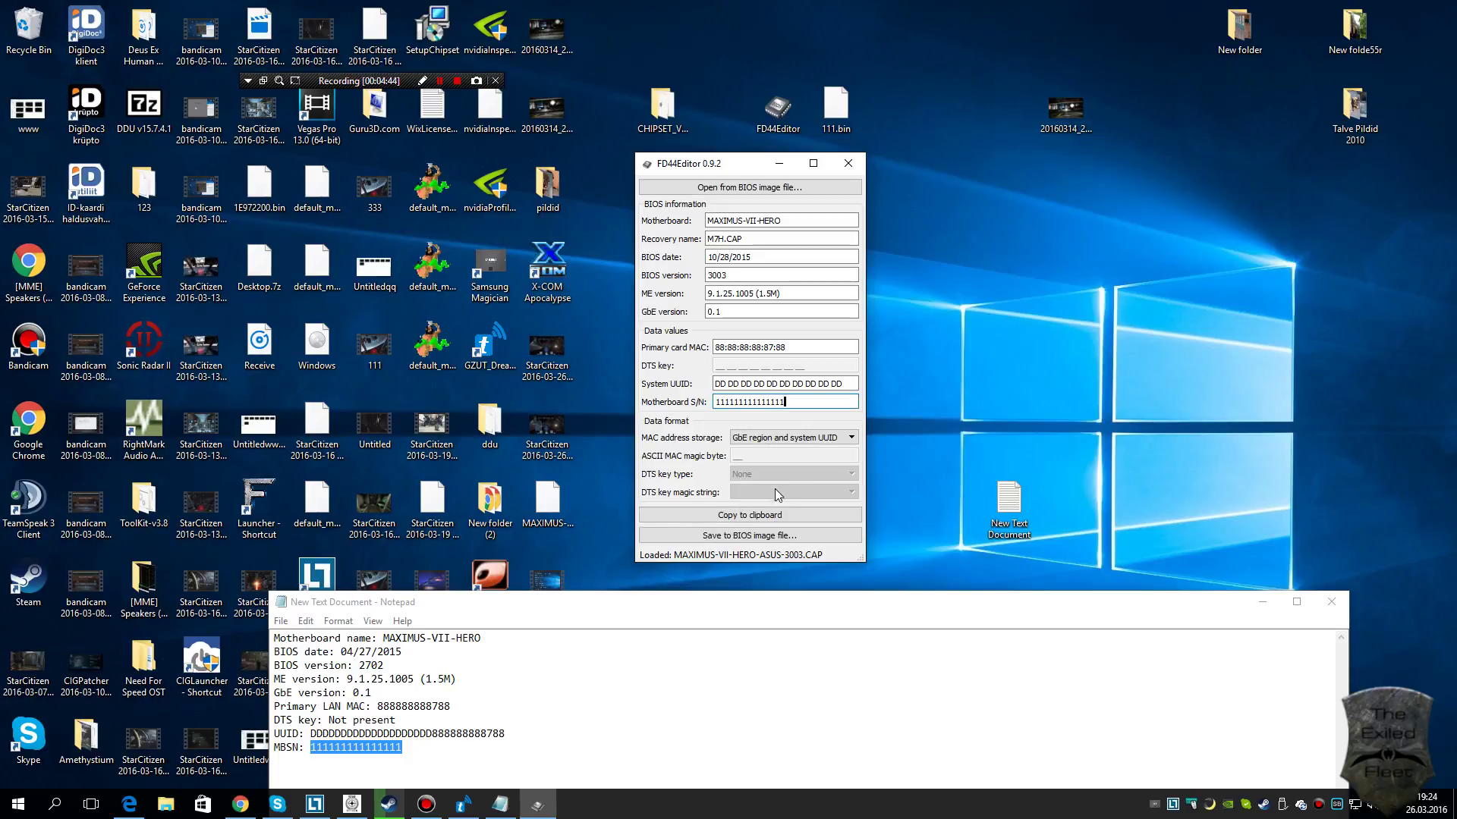
Step: Save the edited BIOS over the existing MAXIMUS-VII-HERO-ASUS-3003.bin, confirming the replacement
{"action": "left_click", "coordinate": [723, 536]}
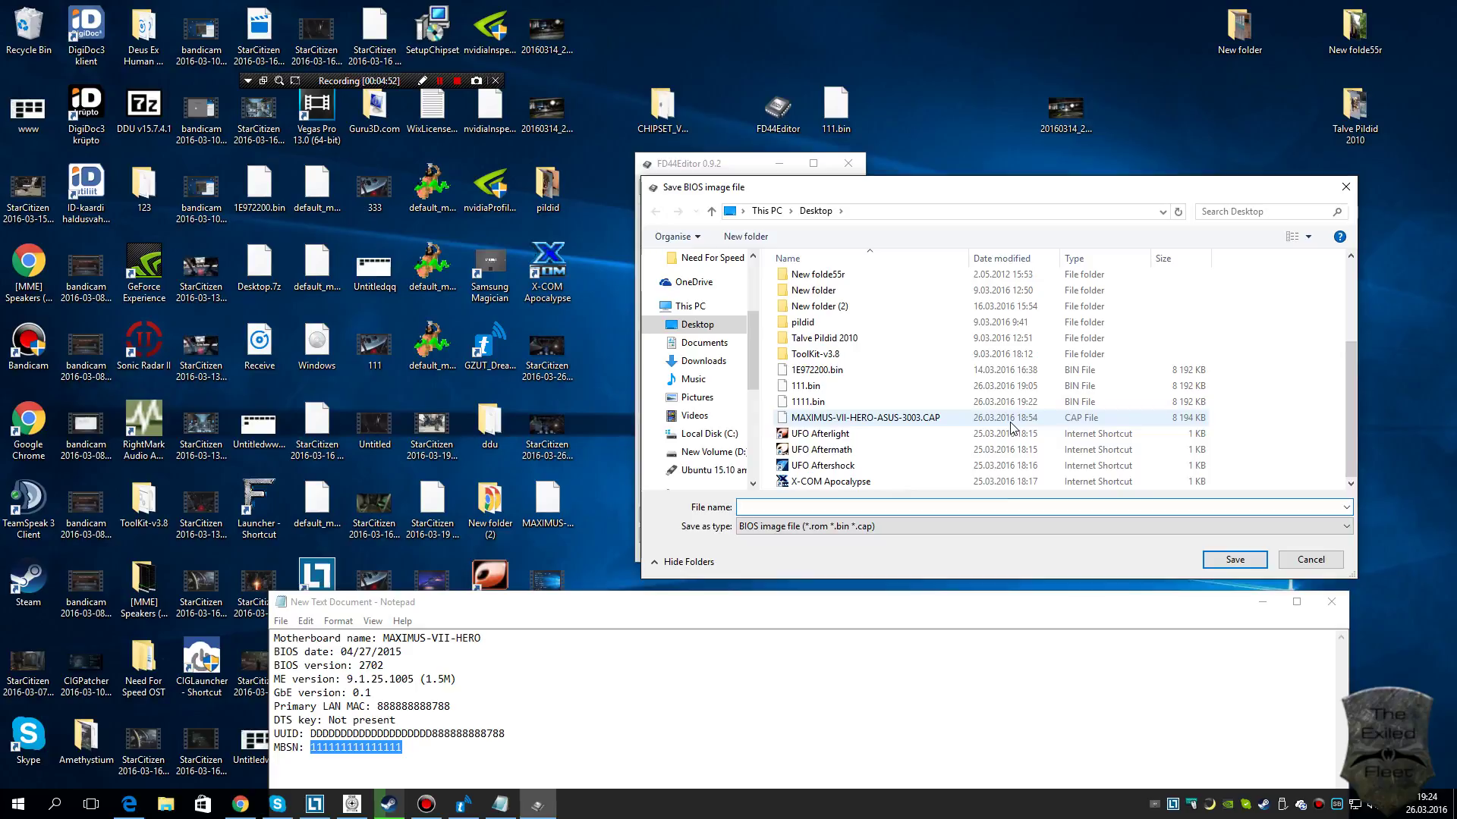
{"action": "double_click", "coordinate": [870, 423]}
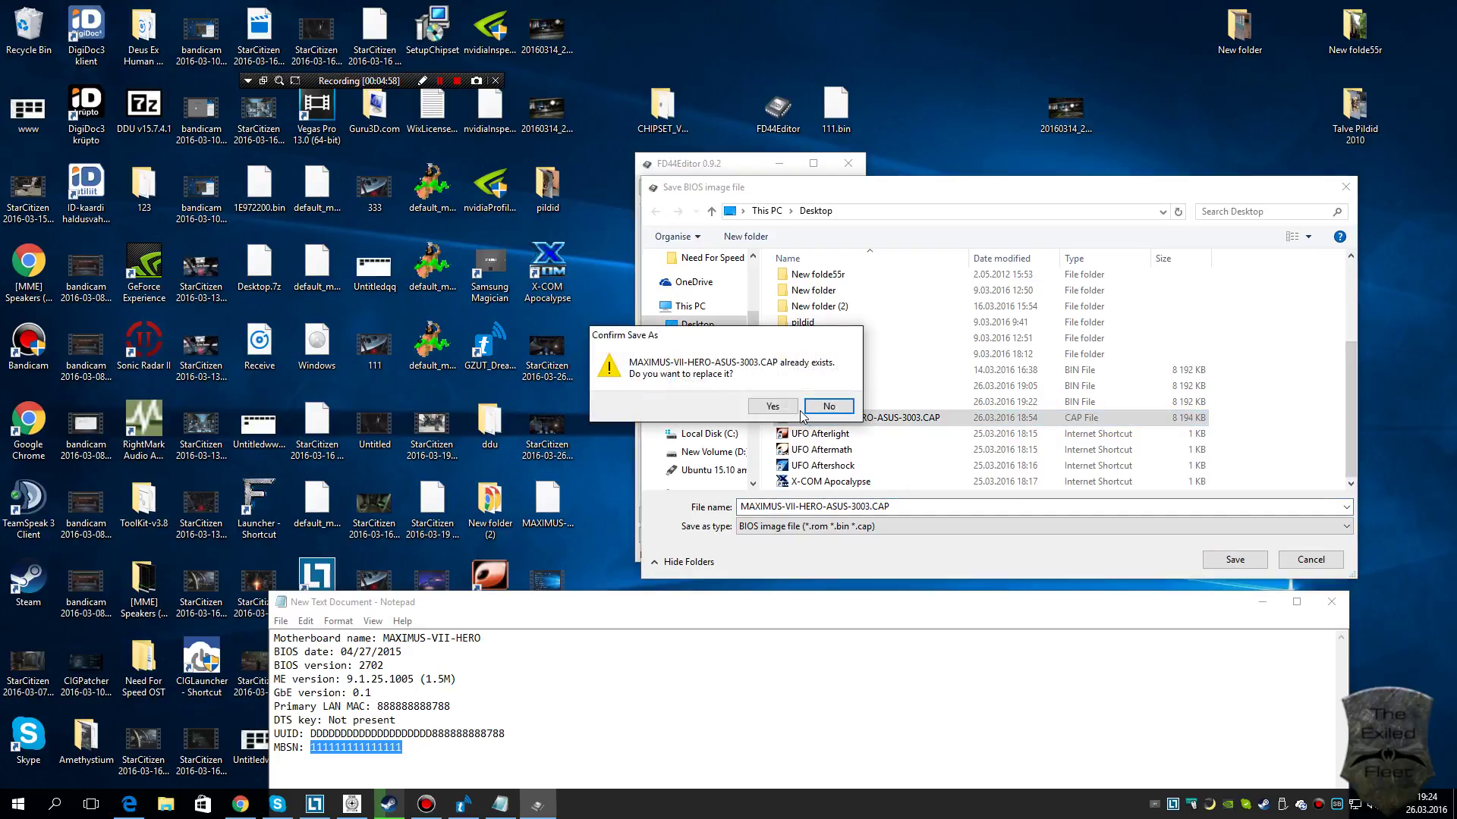
{"action": "left_click", "coordinate": [786, 408]}
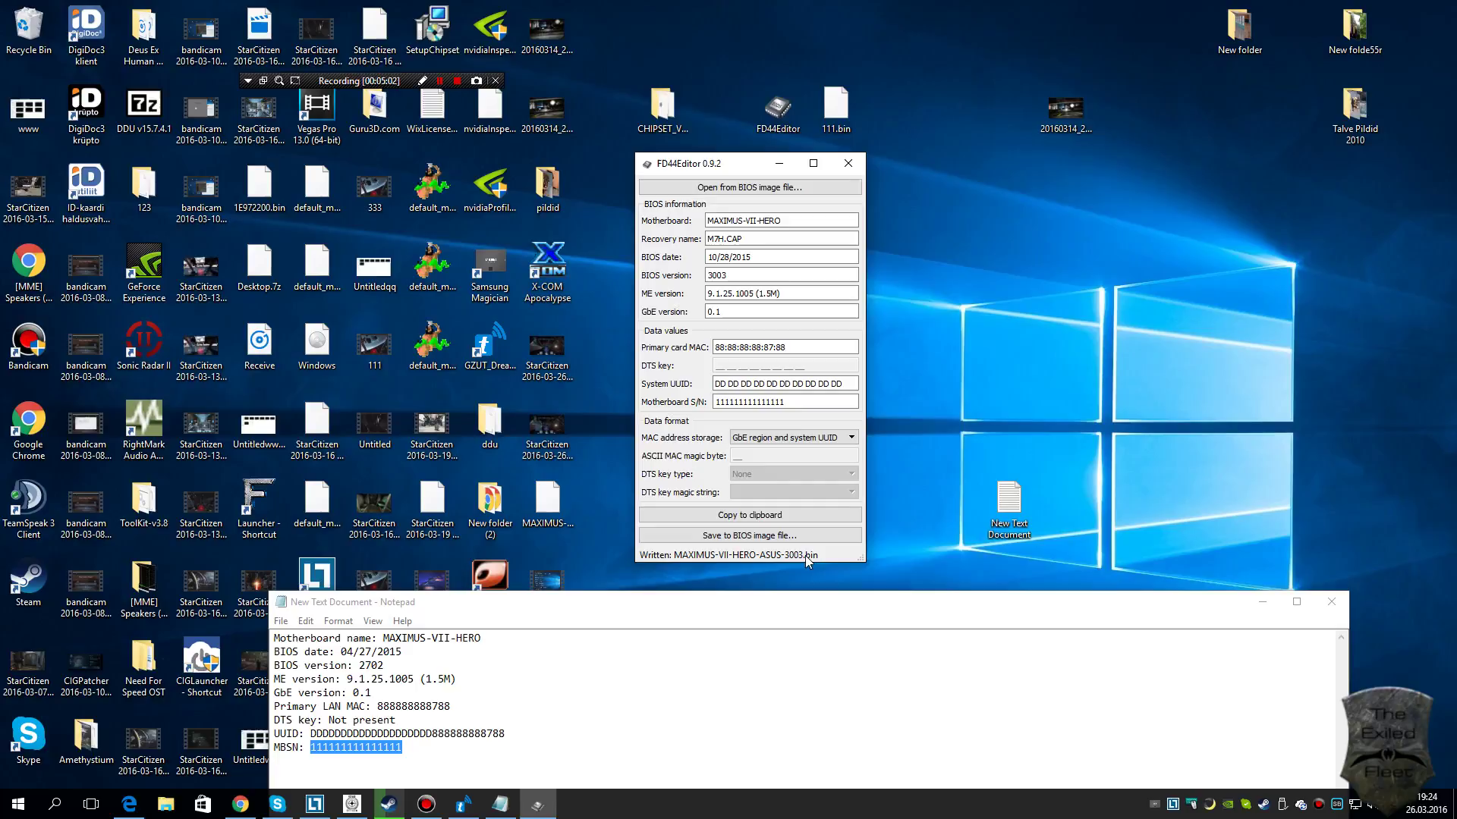
Step: Save and close the BIOS notes, then reopen New Text Document to check it and close it
{"action": "left_click", "coordinate": [1331, 602]}
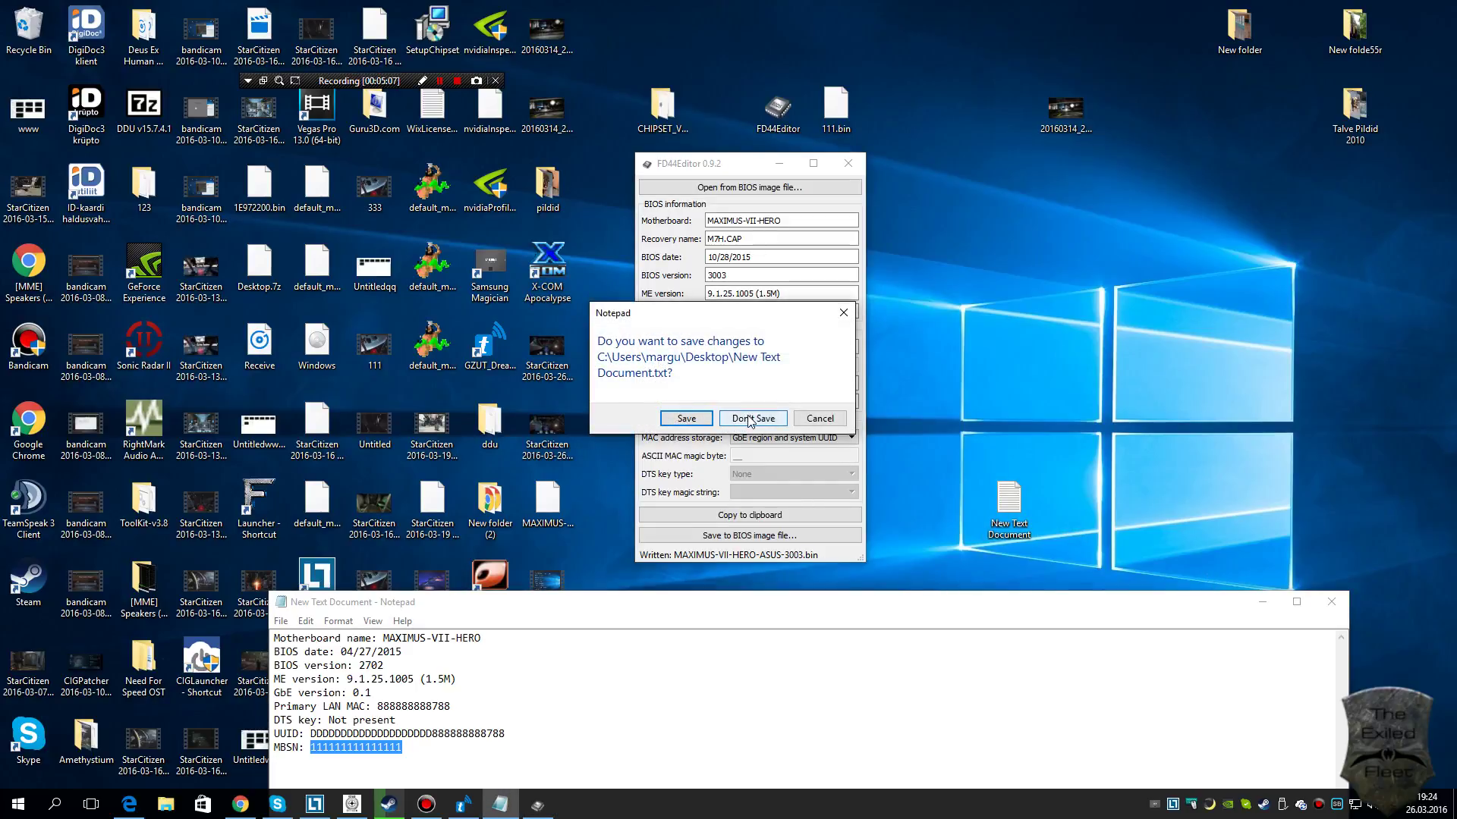
{"action": "left_click", "coordinate": [687, 418]}
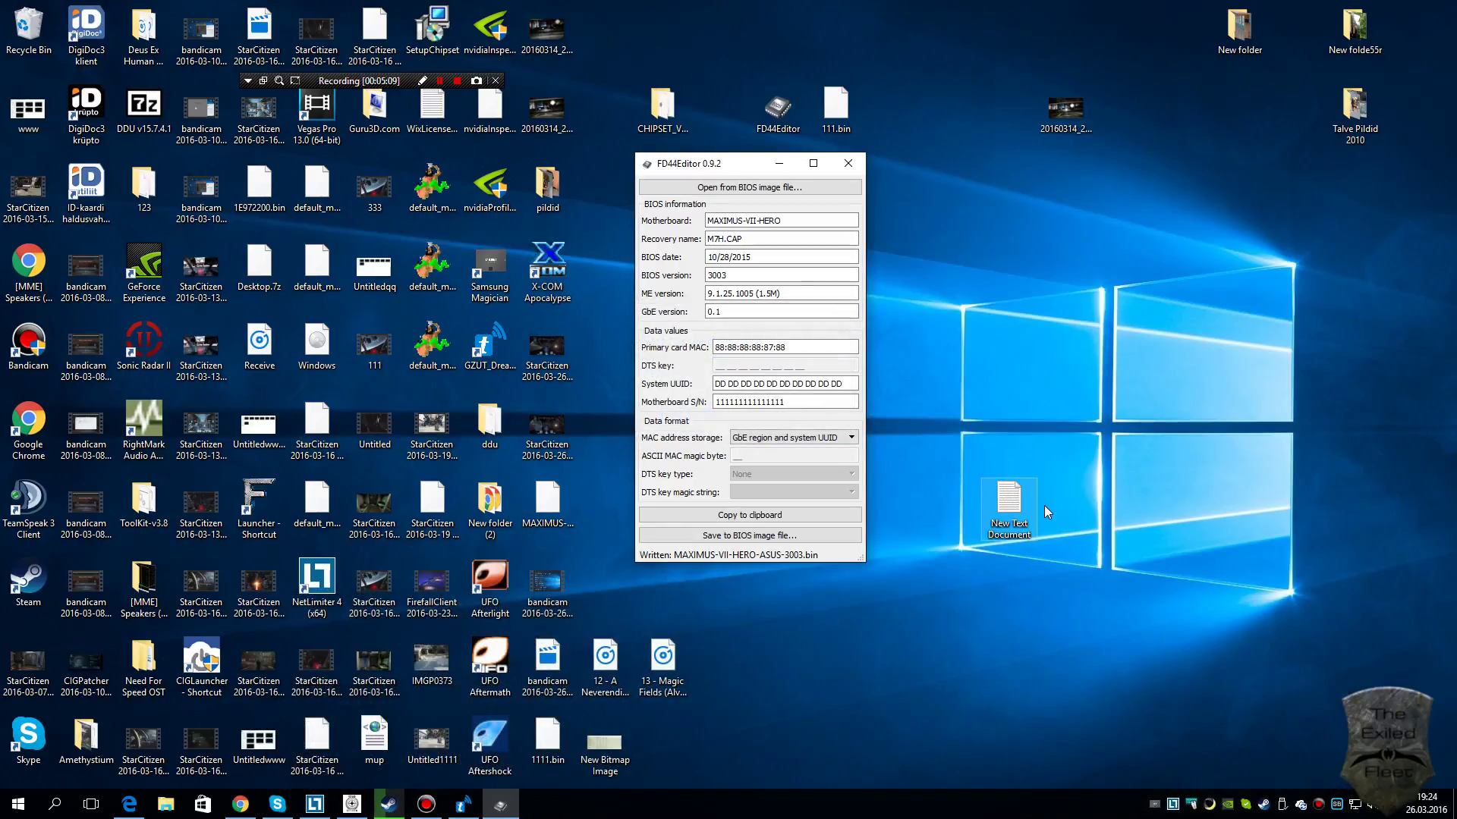
{"action": "left_click", "coordinate": [1018, 503]}
{"action": "double_click", "coordinate": [1017, 506]}
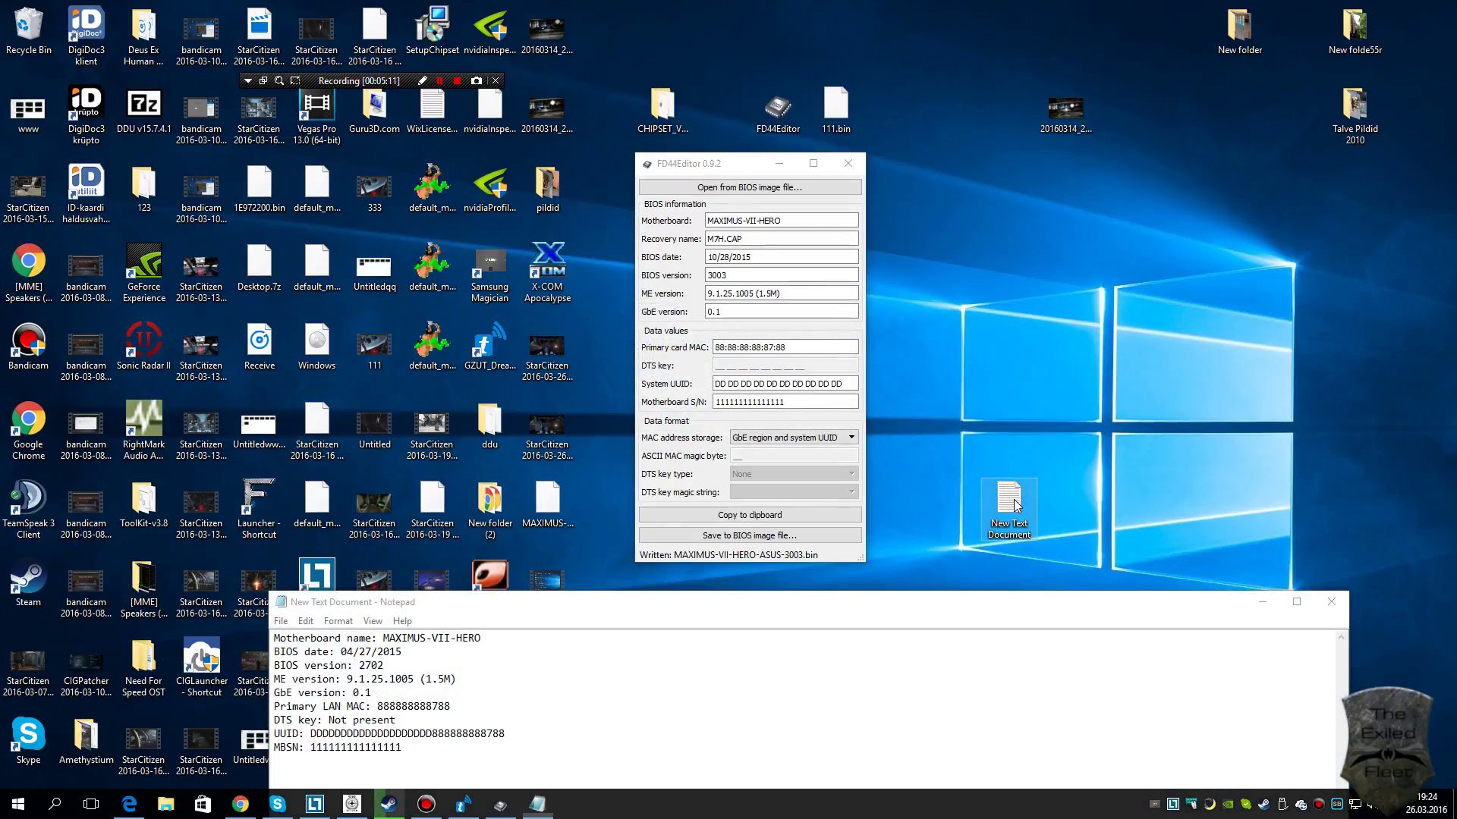
{"action": "left_click_drag", "start_coordinate": [819, 601], "coordinate": [813, 408]}
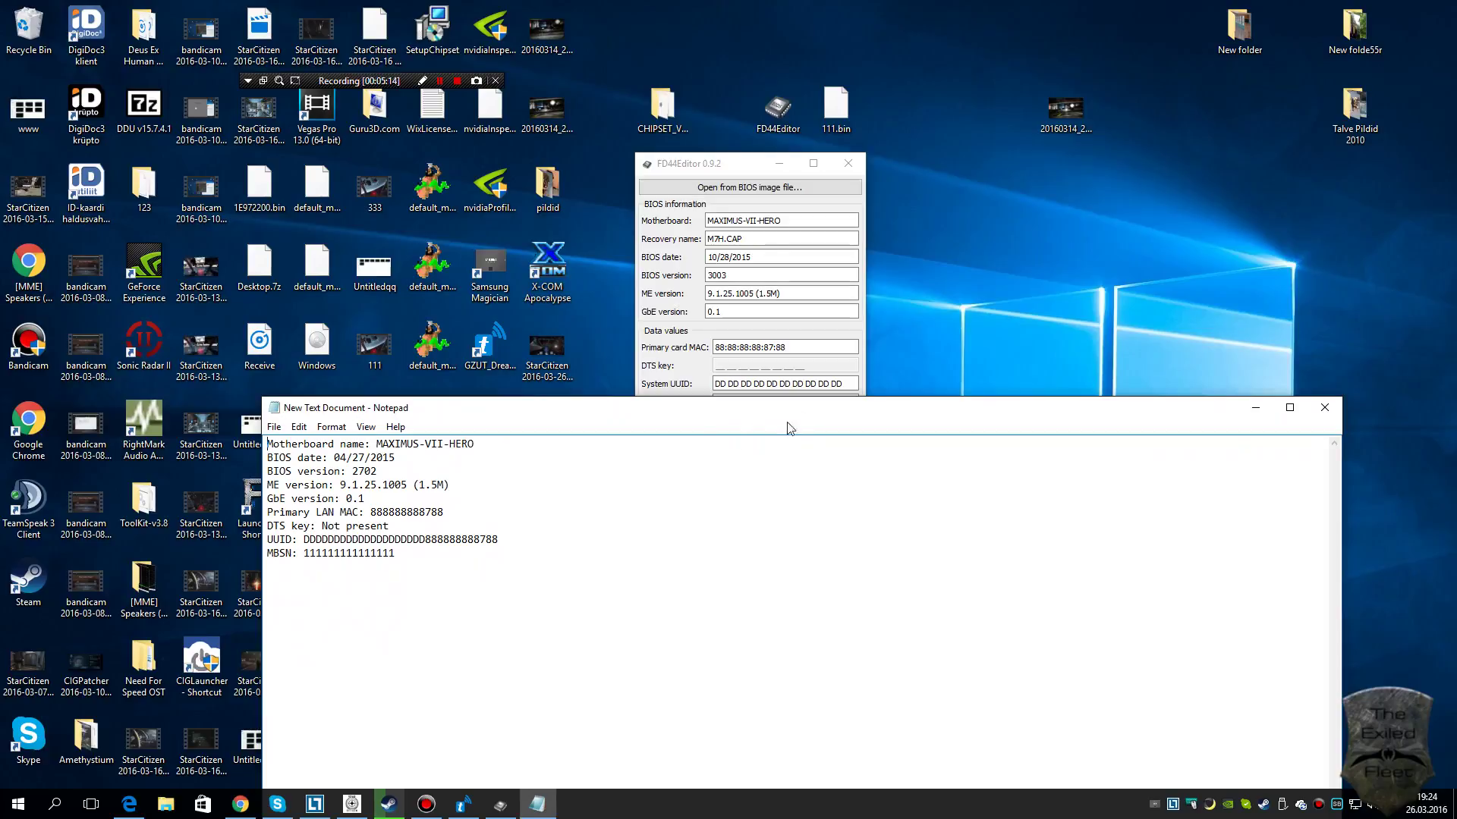
{"action": "left_click", "coordinate": [1326, 410]}
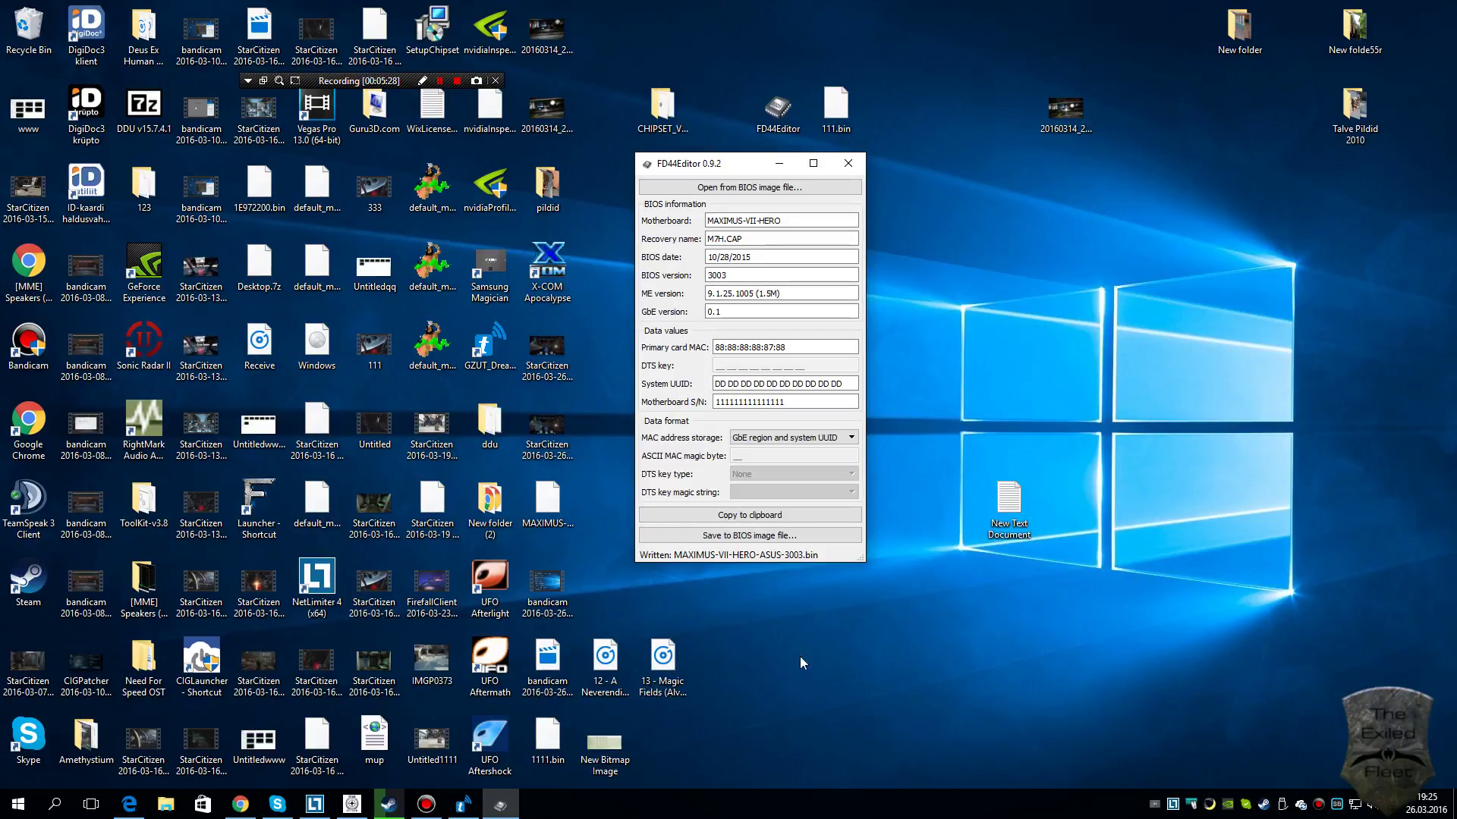
{"action": "double_click", "coordinate": [1008, 502]}
{"action": "left_click", "coordinate": [721, 500]}
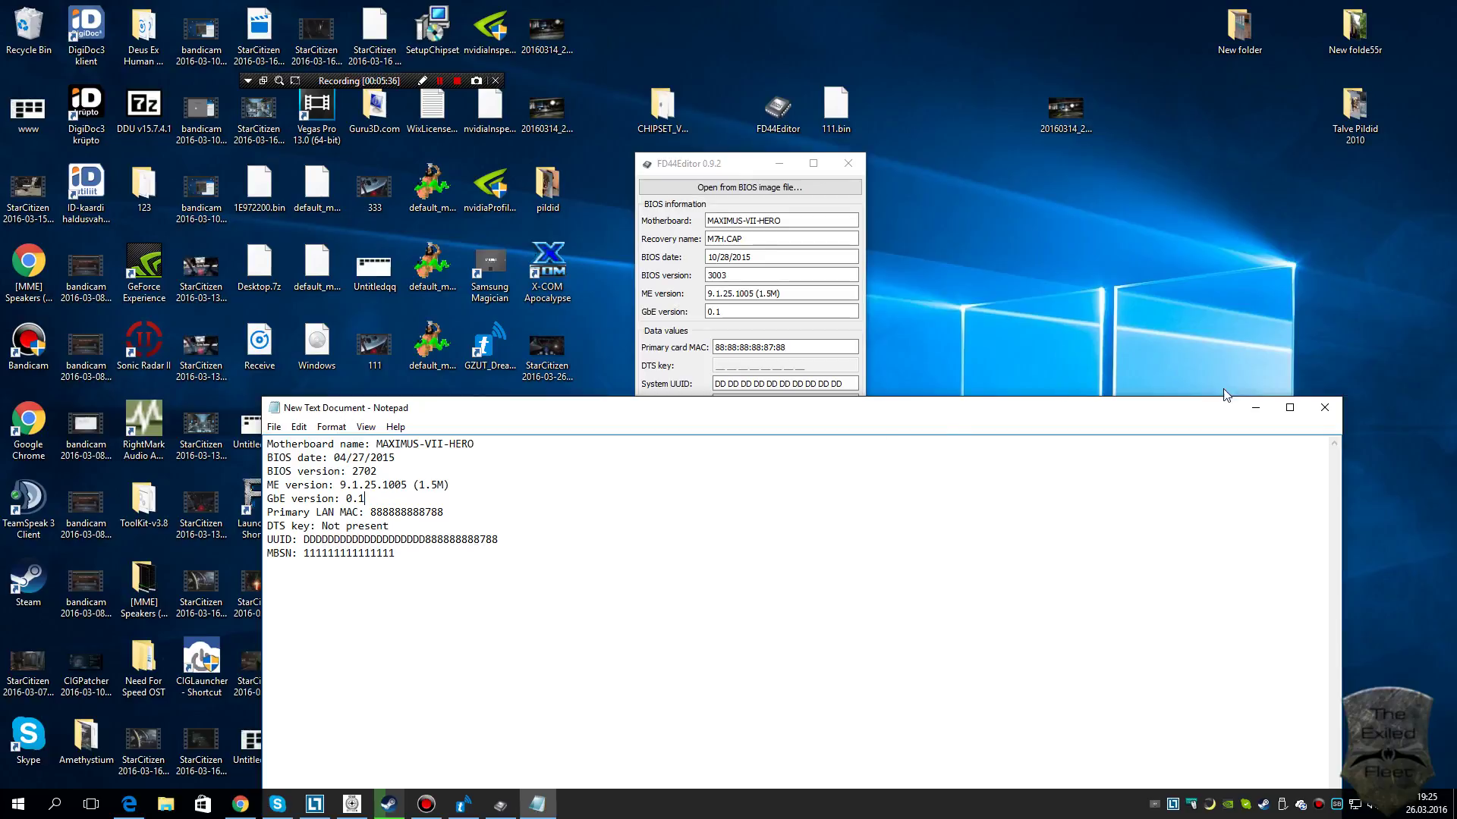
{"action": "left_click", "coordinate": [1325, 409]}
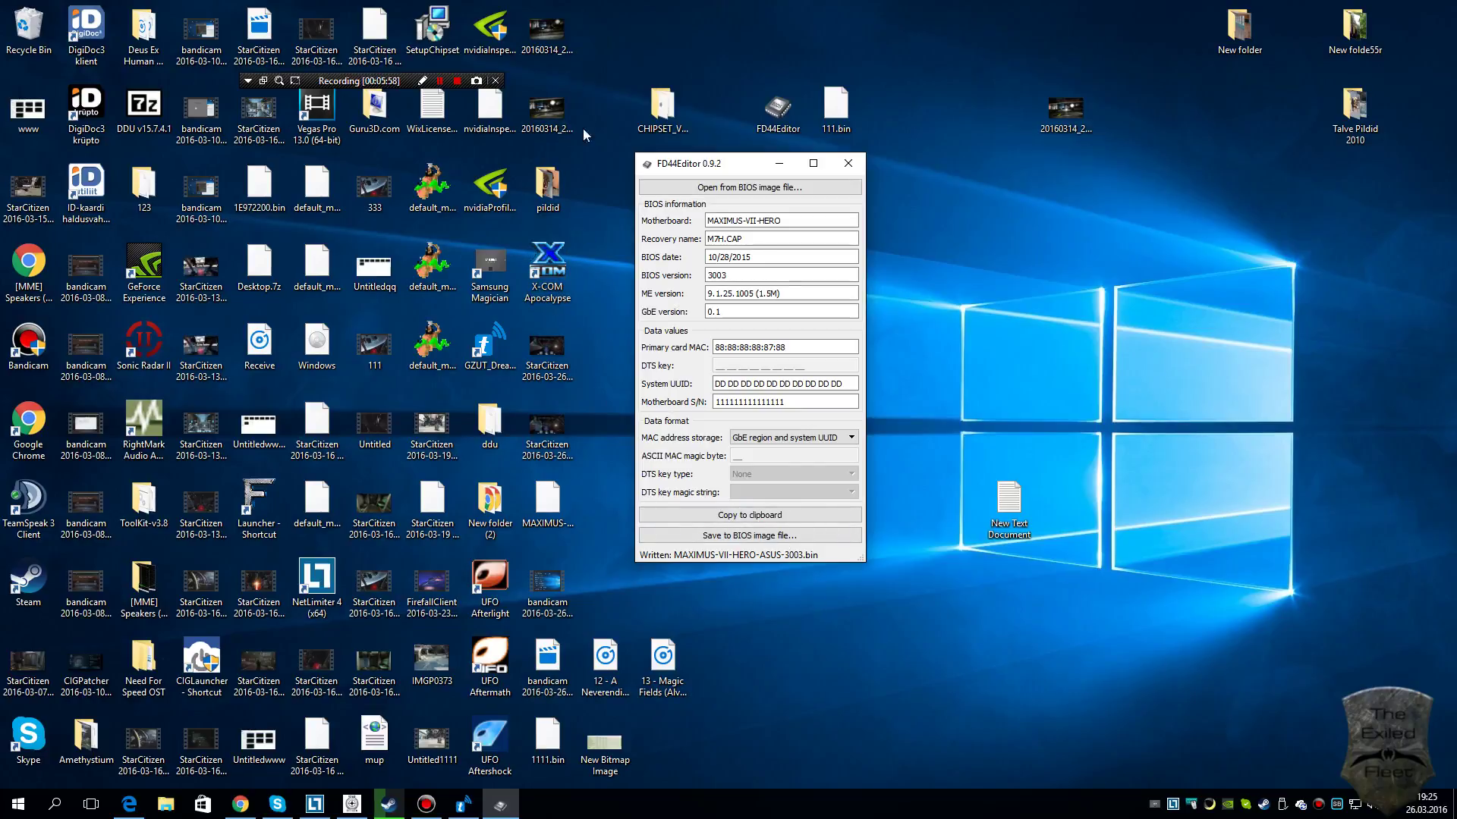
Step: Launch GZUT DreamProll and open MAXIMUS-VII-HERO-ASUS-3003.bin into its buffer
{"action": "double_click", "coordinate": [487, 345]}
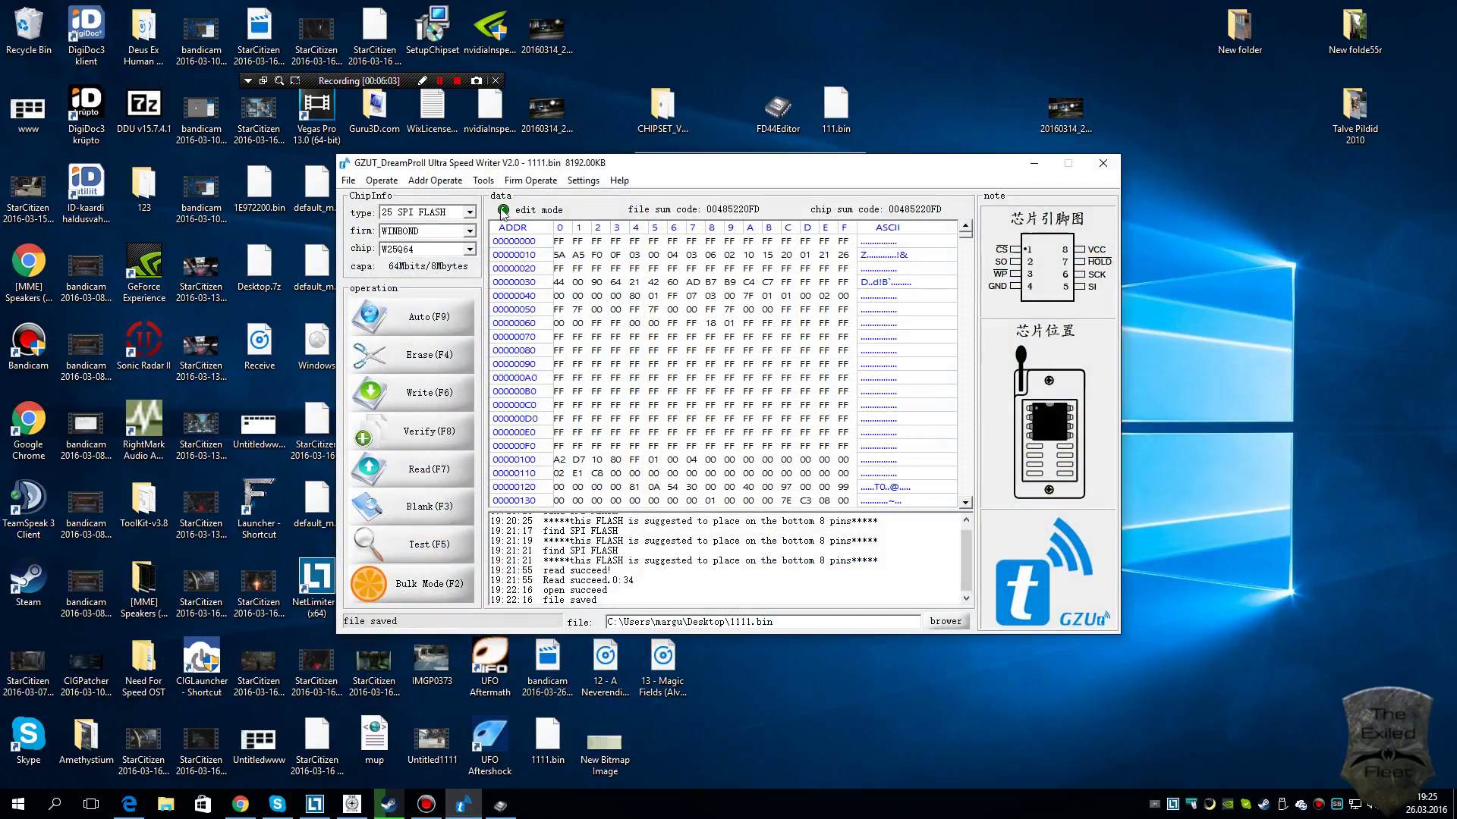
{"action": "left_click", "coordinate": [348, 181]}
{"action": "left_click", "coordinate": [368, 199]}
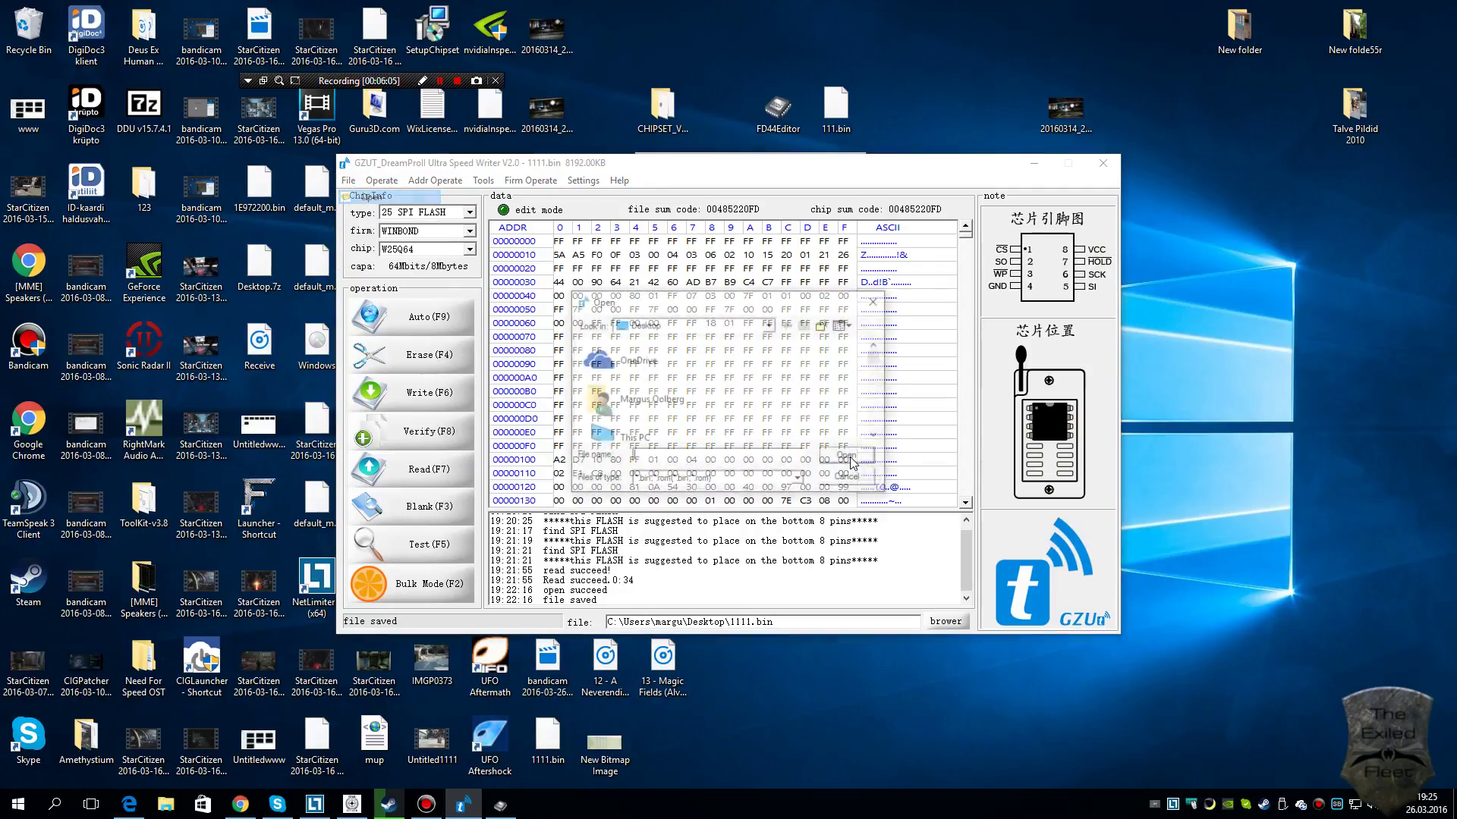
{"action": "left_click_drag", "start_coordinate": [880, 361], "coordinate": [877, 428]}
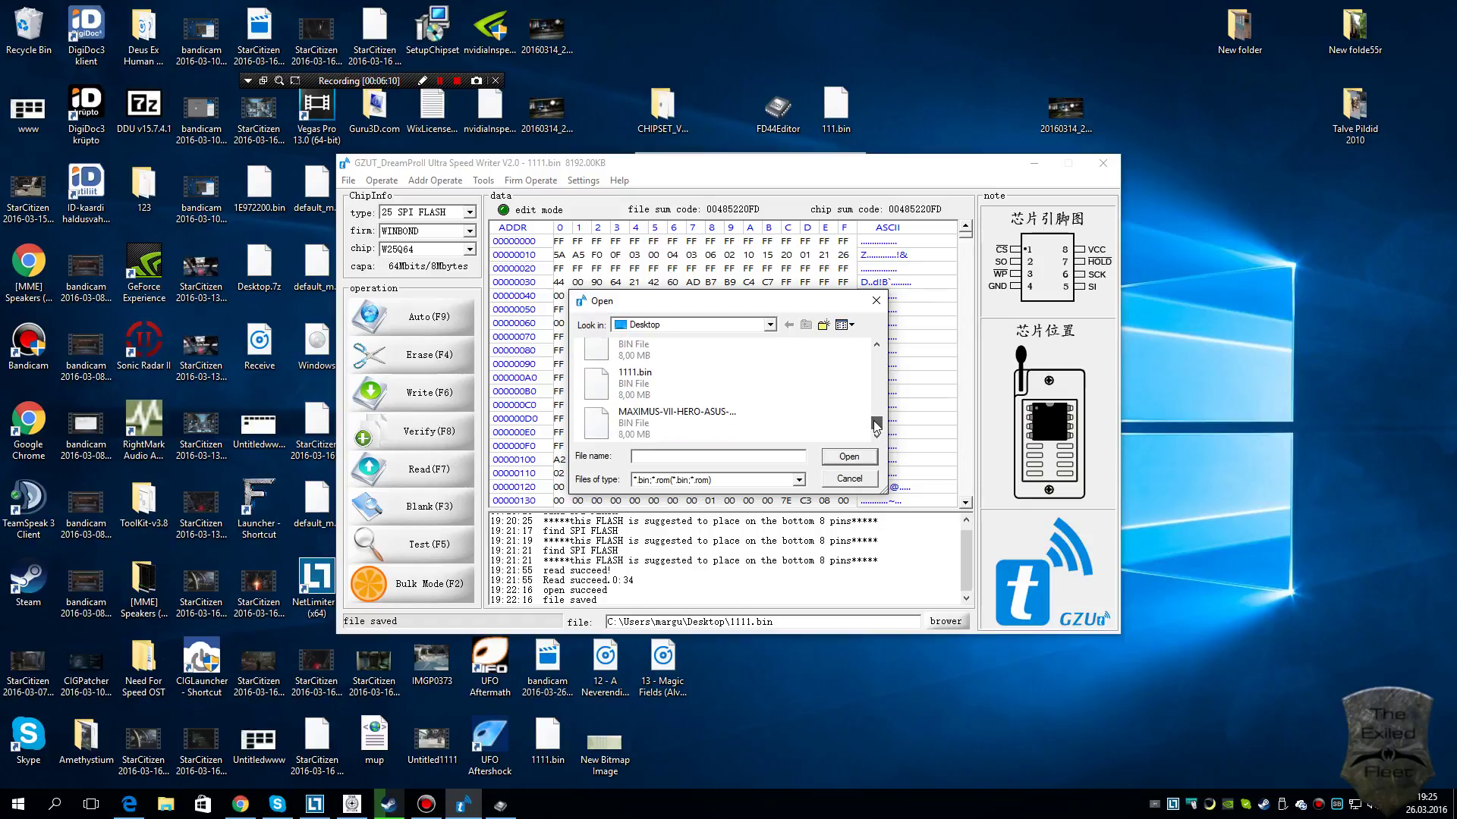
{"action": "double_click", "coordinate": [705, 419]}
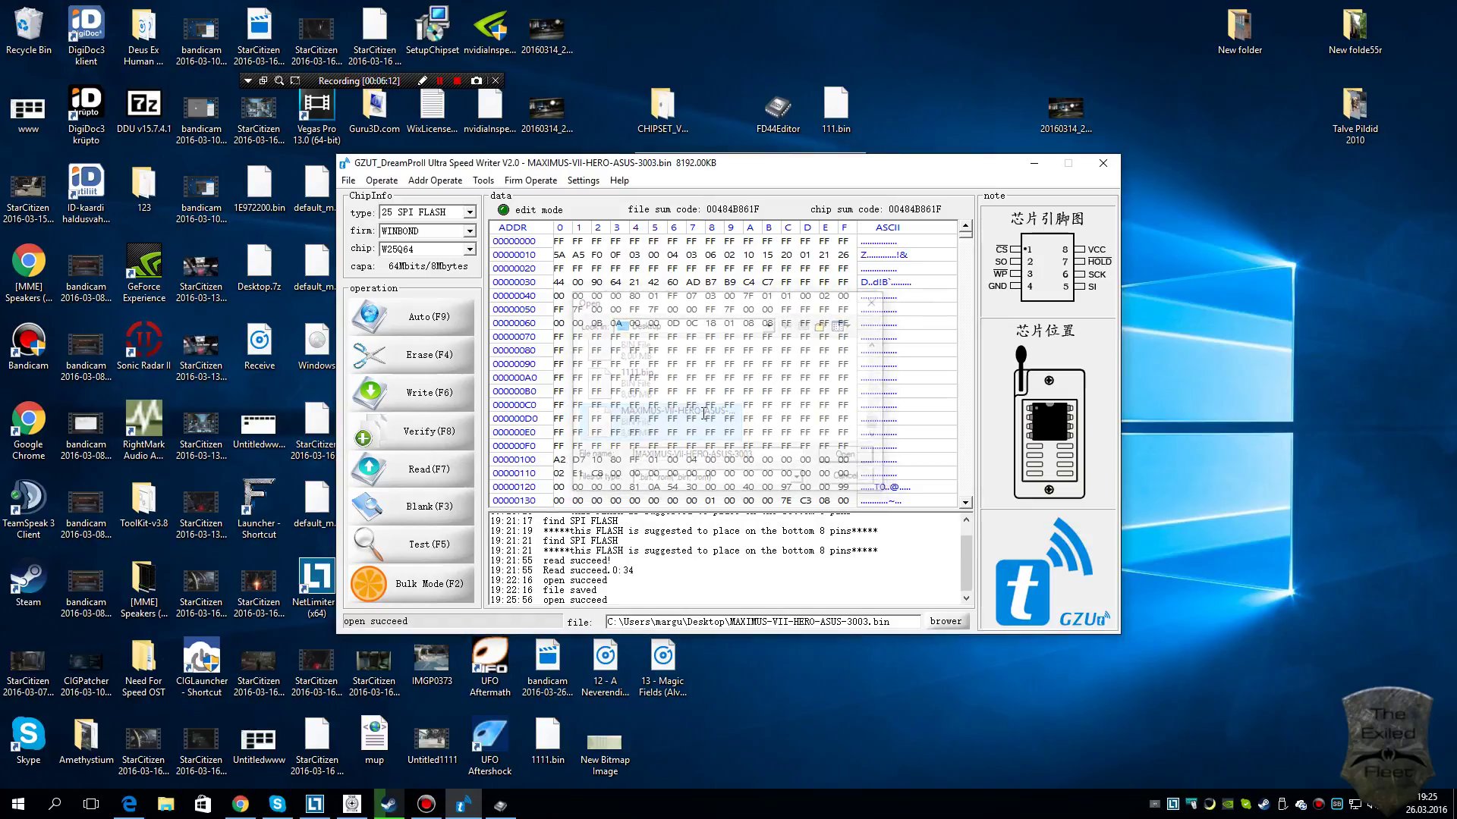
Step: Erase the W25Q64 chip and, while it runs, check the System UUID and Primary MAC in FD44Editor
{"action": "left_click", "coordinate": [440, 362]}
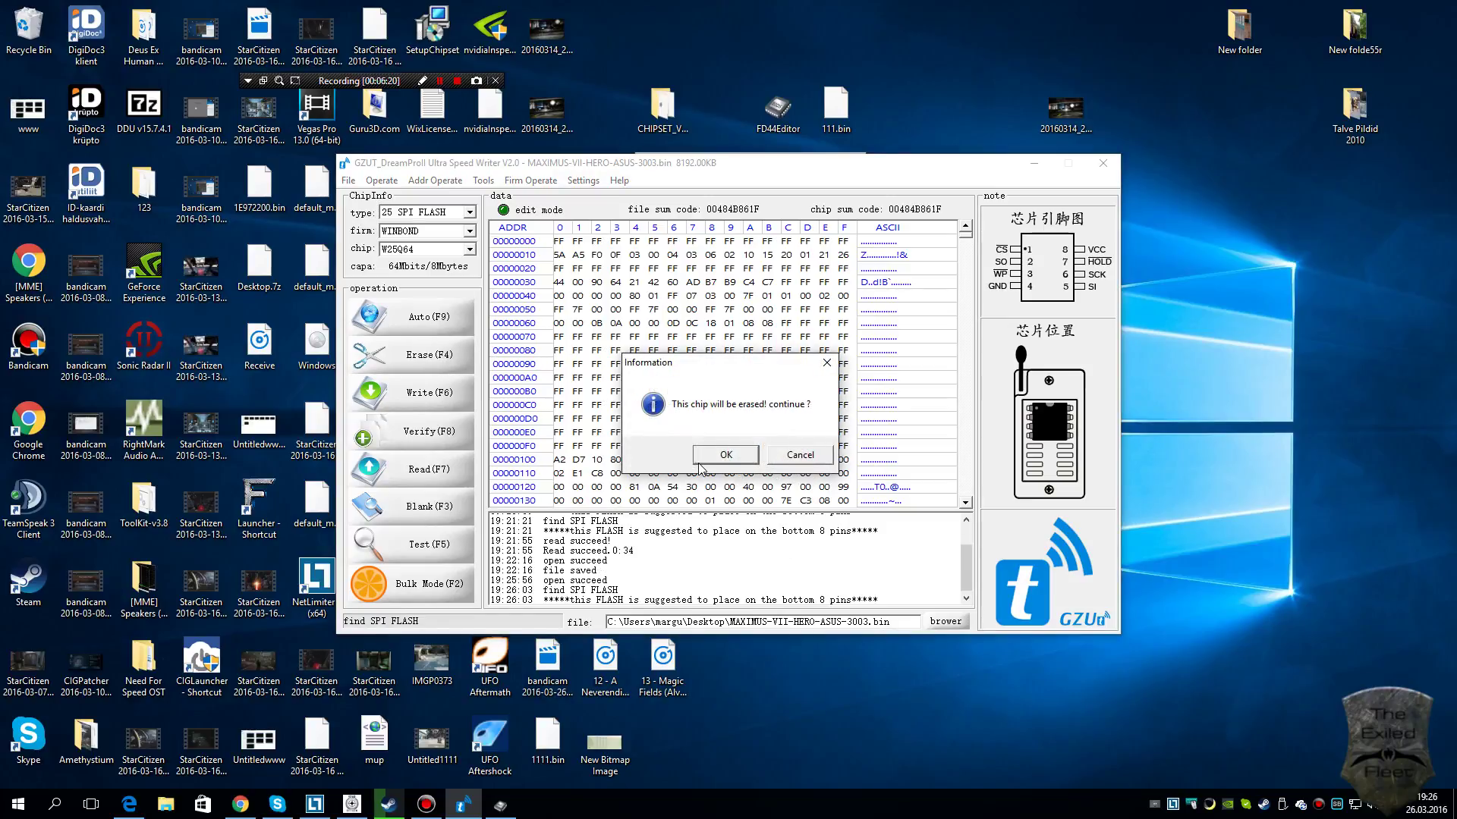
{"action": "left_click", "coordinate": [714, 456]}
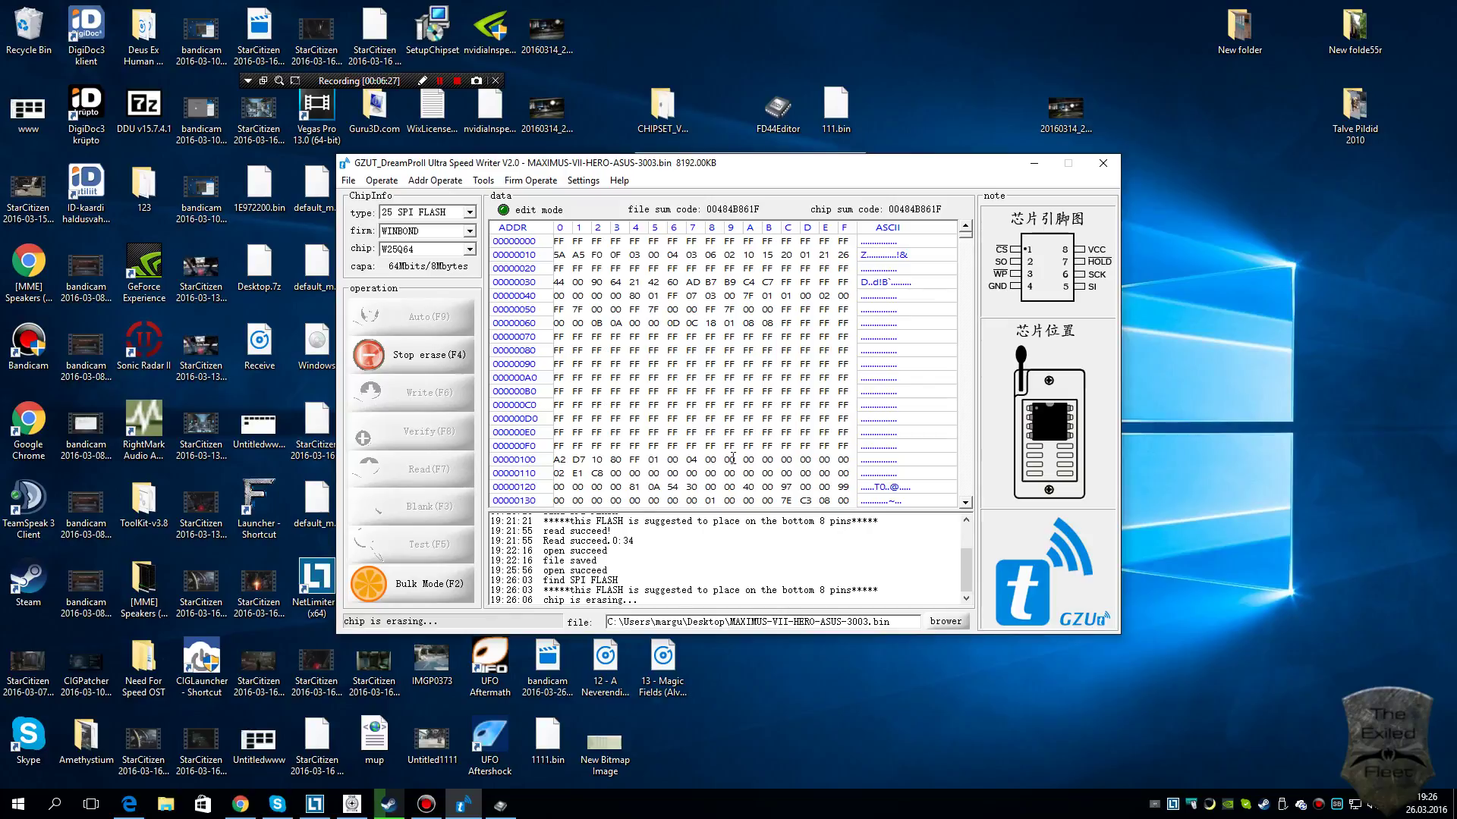
{"action": "mouse_move", "coordinate": [735, 164]}
{"action": "left_mouse_down"}
{"action": "mouse_move", "coordinate": [765, 374]}
{"action": "mouse_move", "coordinate": [756, 441]}
{"action": "left_mouse_up"}
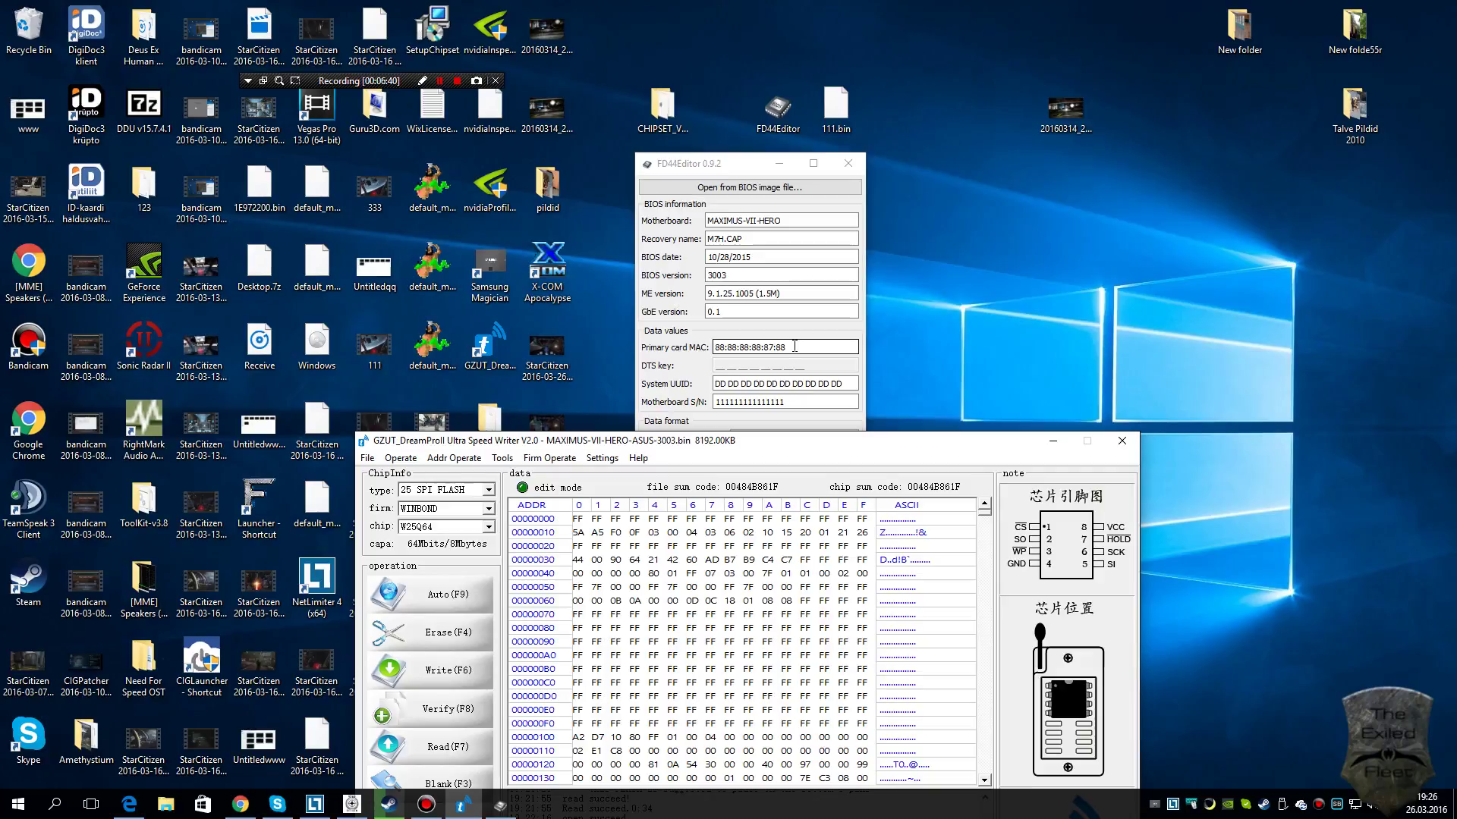
{"action": "left_click", "coordinate": [852, 383]}
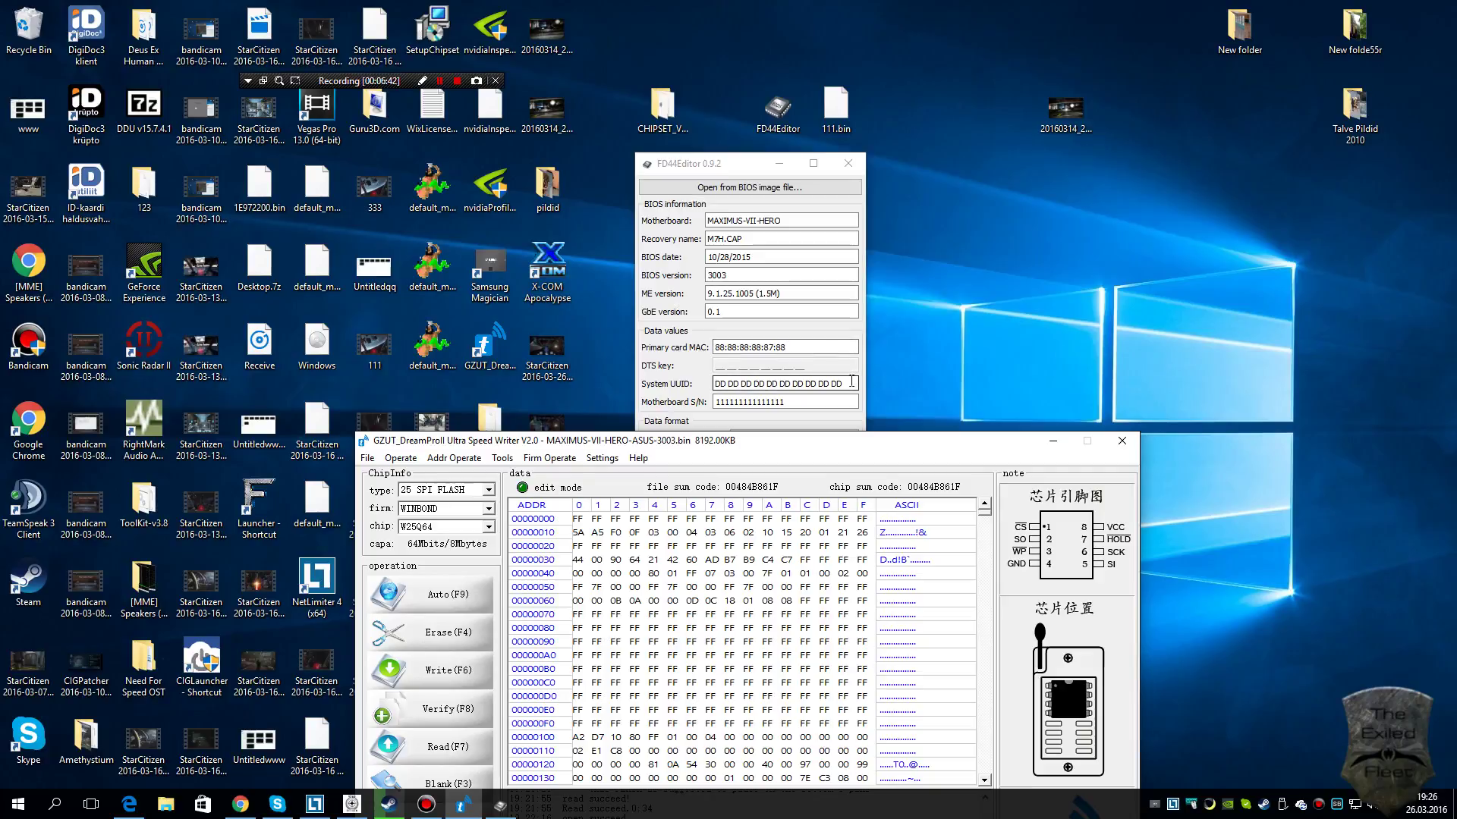
{"action": "key", "text": "End"}
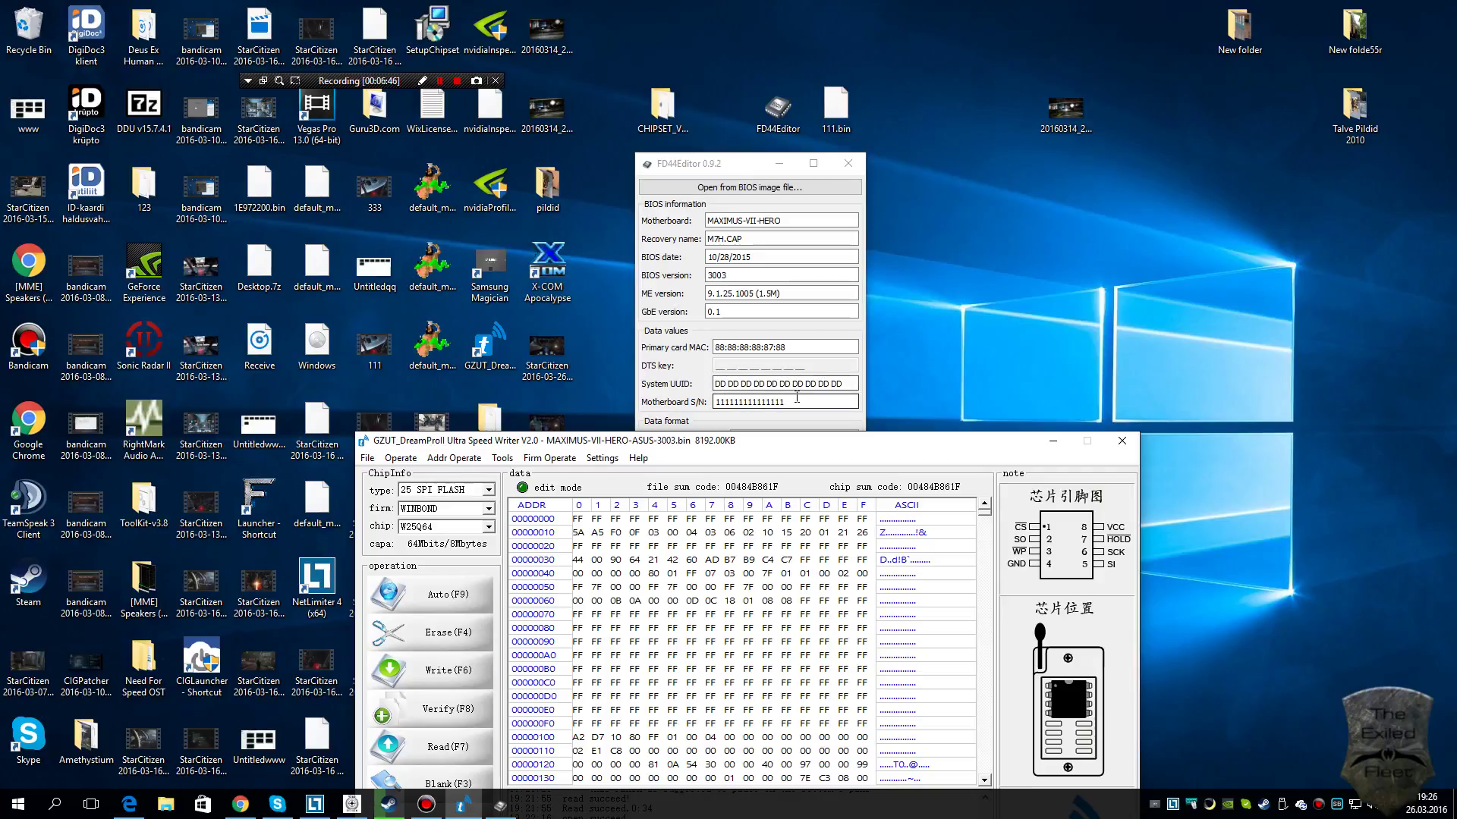
{"action": "left_click", "coordinate": [726, 344]}
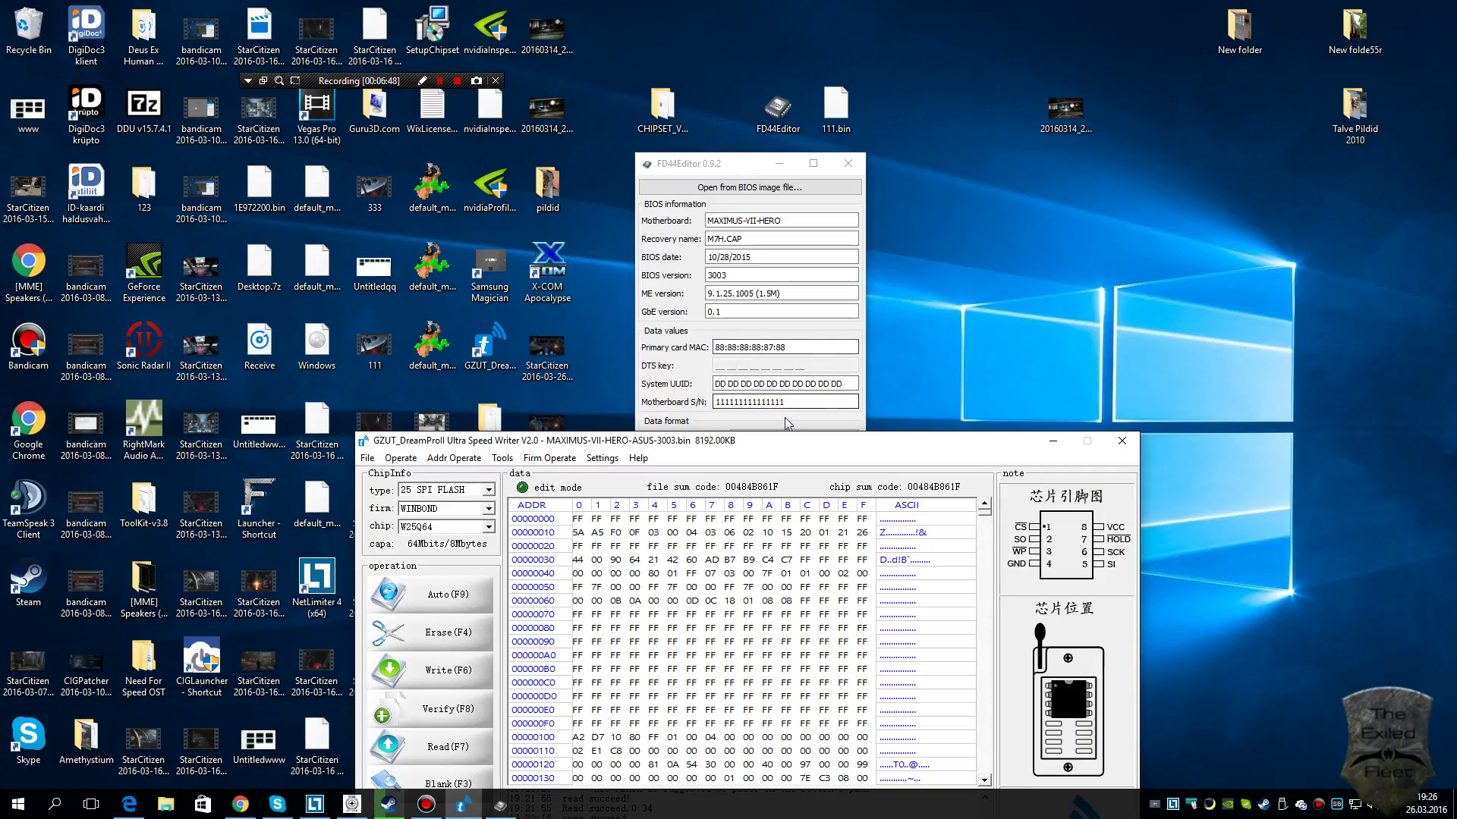
{"action": "left_click_drag", "start_coordinate": [783, 443], "coordinate": [756, 216]}
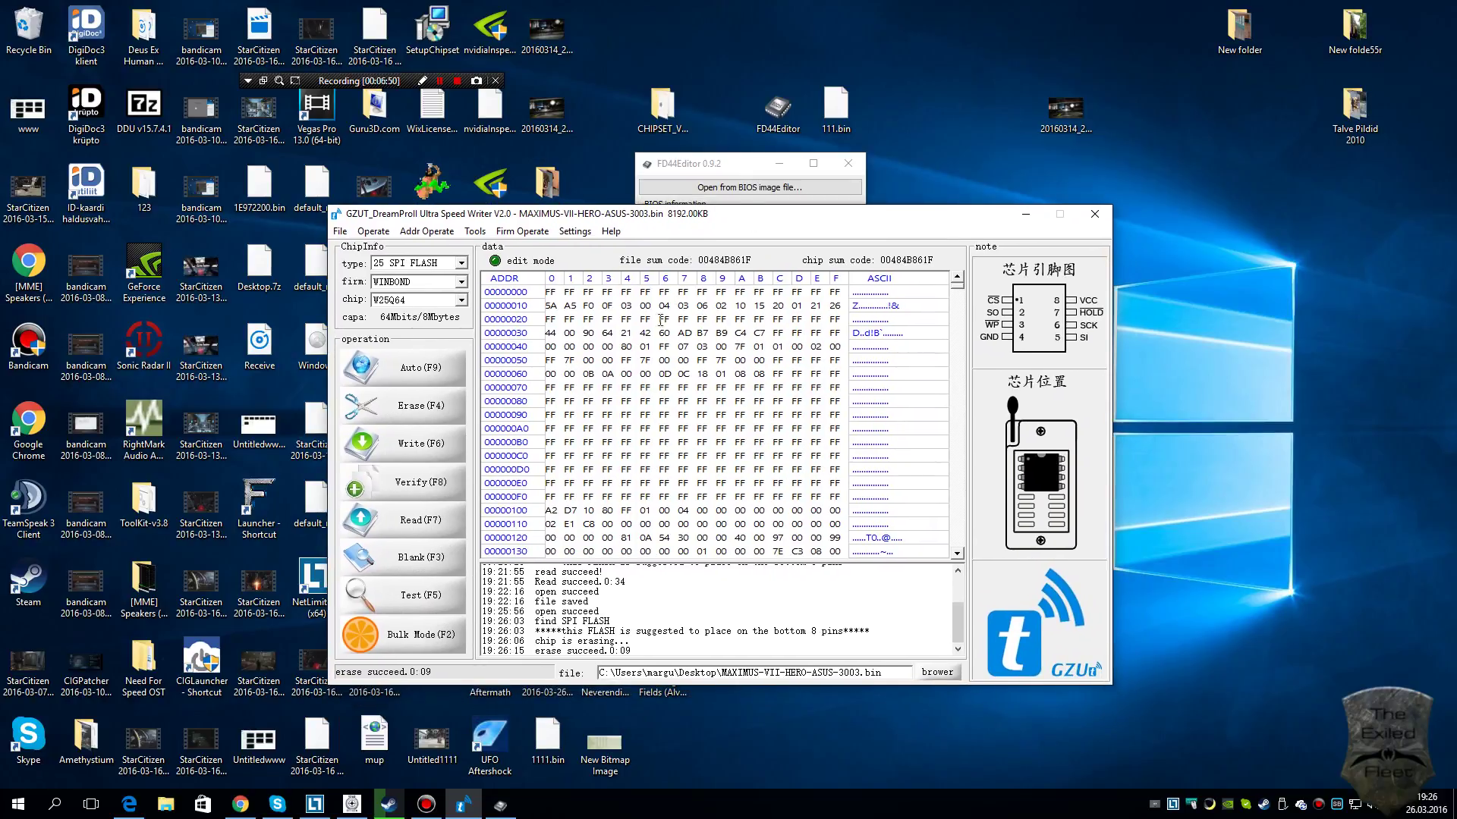
Step: Write the modified 3003 BIOS (8388608 bytes) to the W25Q64 chip, confirming the overwrite
{"action": "left_click", "coordinate": [437, 453]}
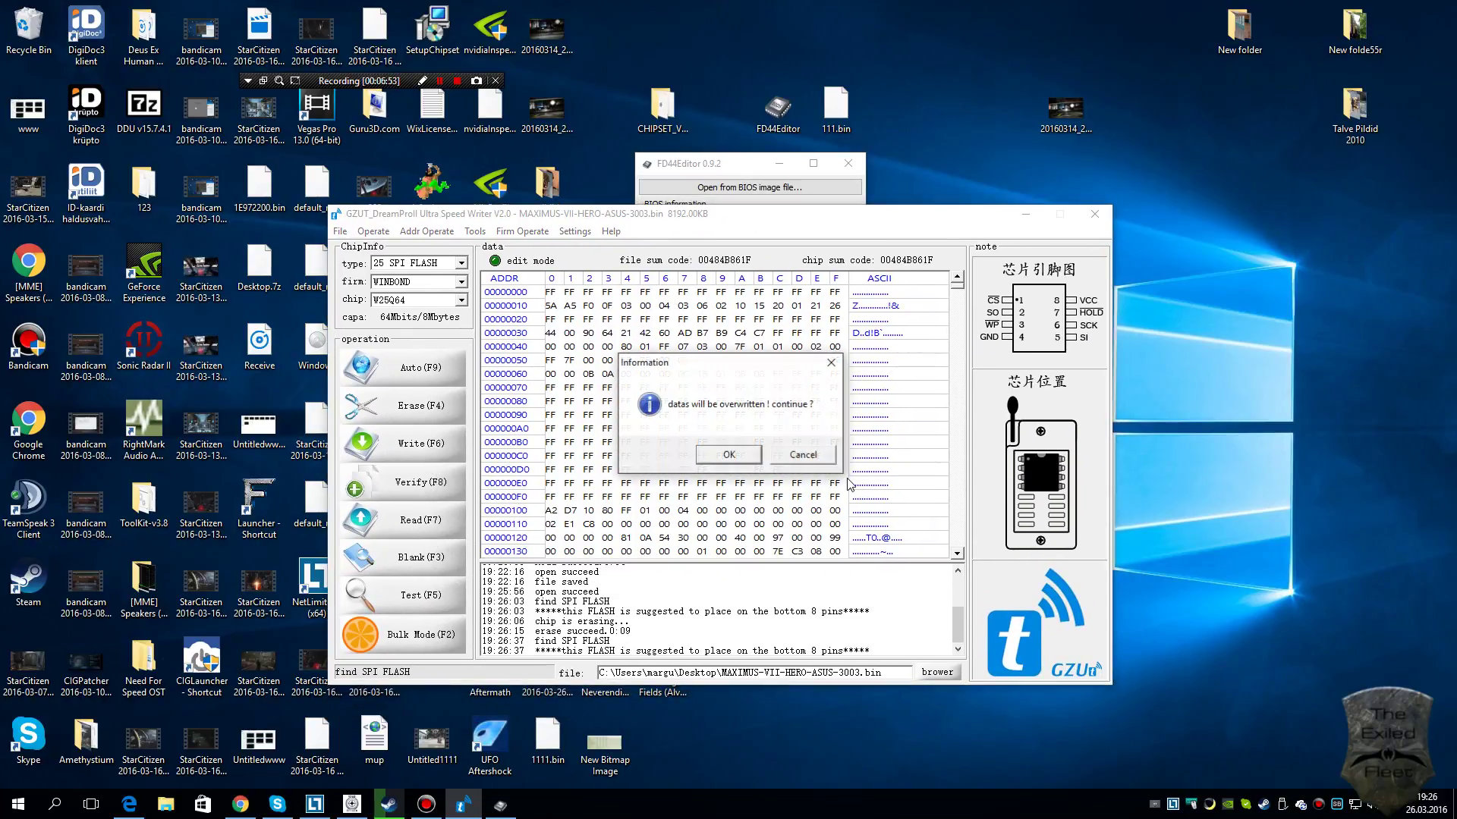
{"action": "left_click", "coordinate": [749, 457]}
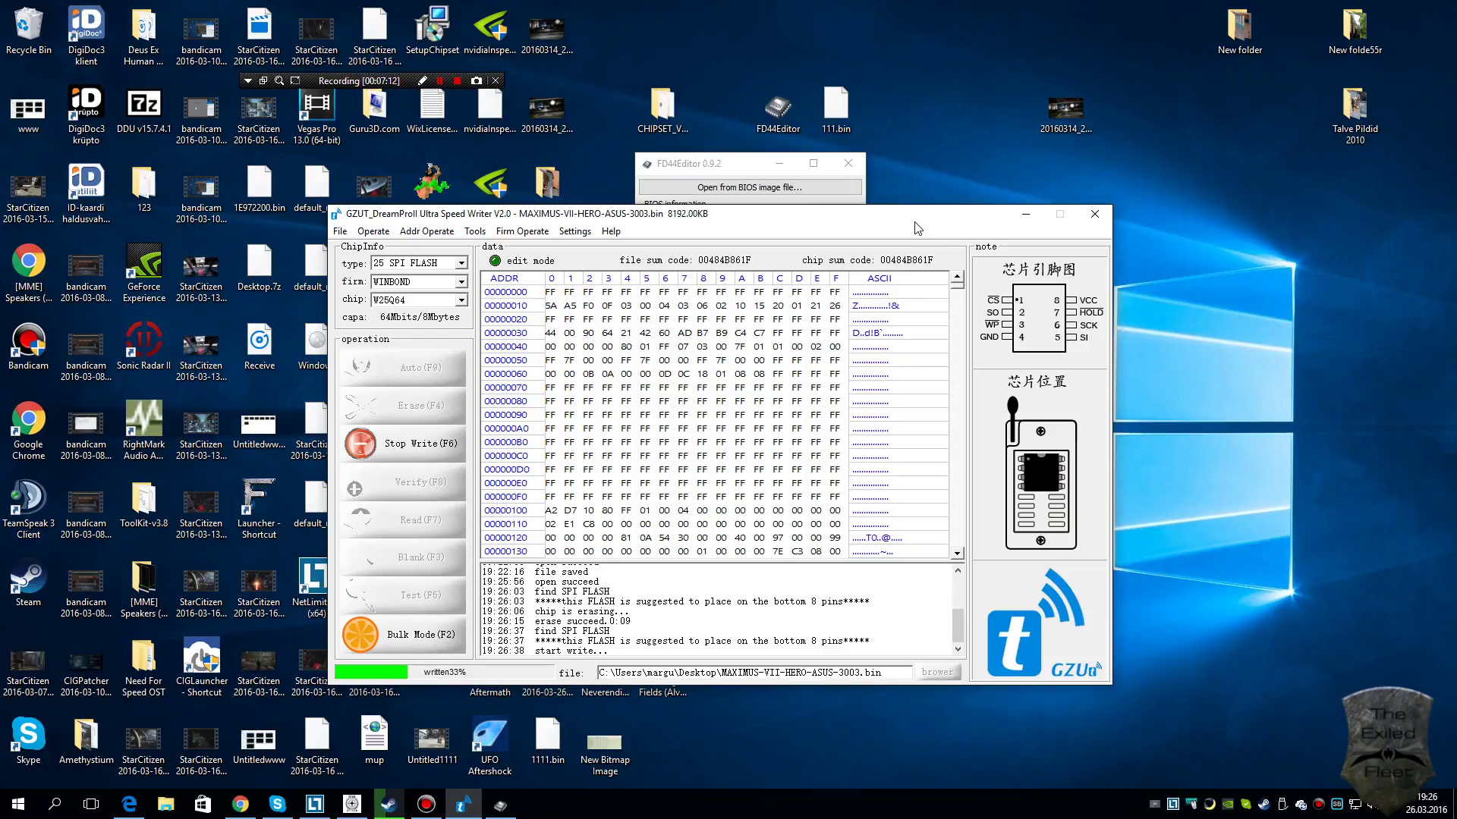
{"action": "left_click_drag", "start_coordinate": [916, 223], "coordinate": [911, 289]}
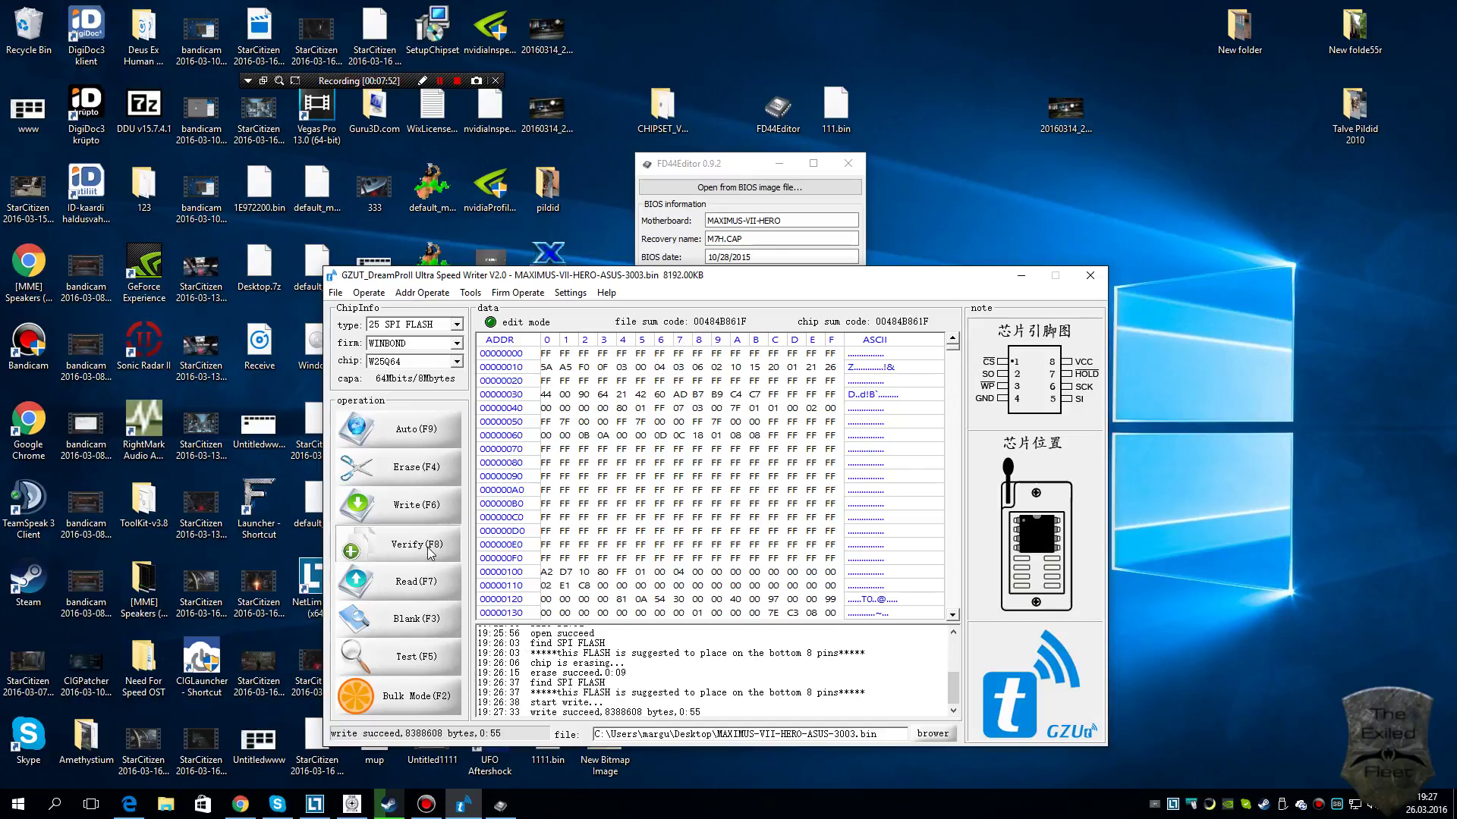
Step: Start verifying the W25Q64 chip contents against the loaded BIOS file
{"action": "left_click", "coordinate": [430, 553]}
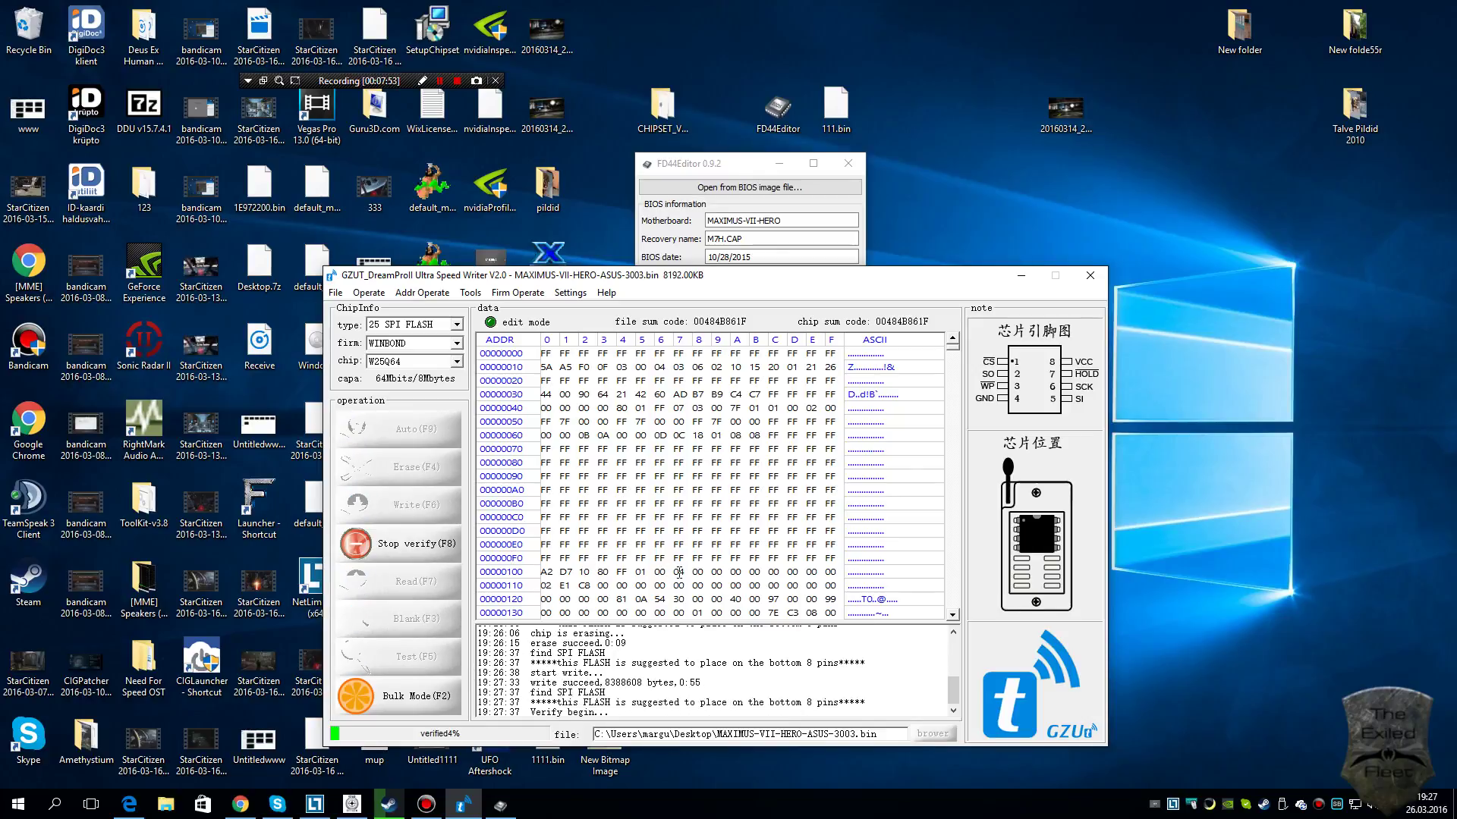